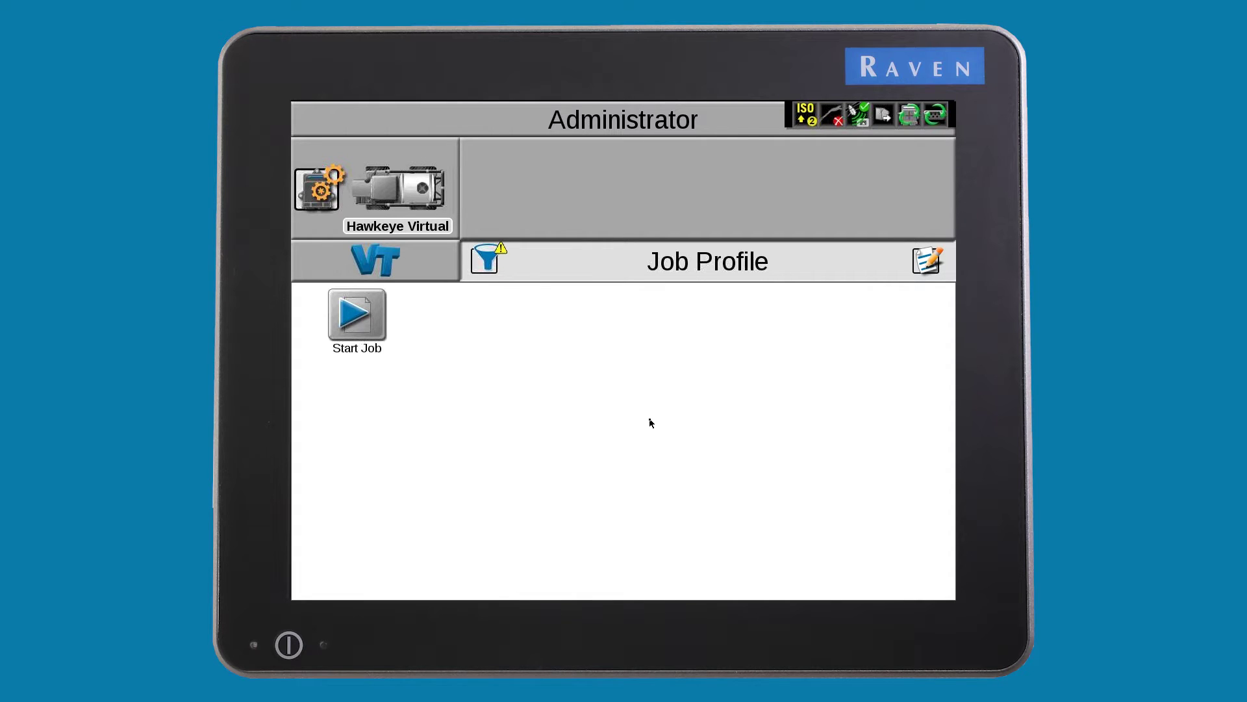
Delete the Boom 1-96 equipment from the current Hawkeye machine and close the machine's settings
{"action": "left_click", "coordinate": [320, 193]}
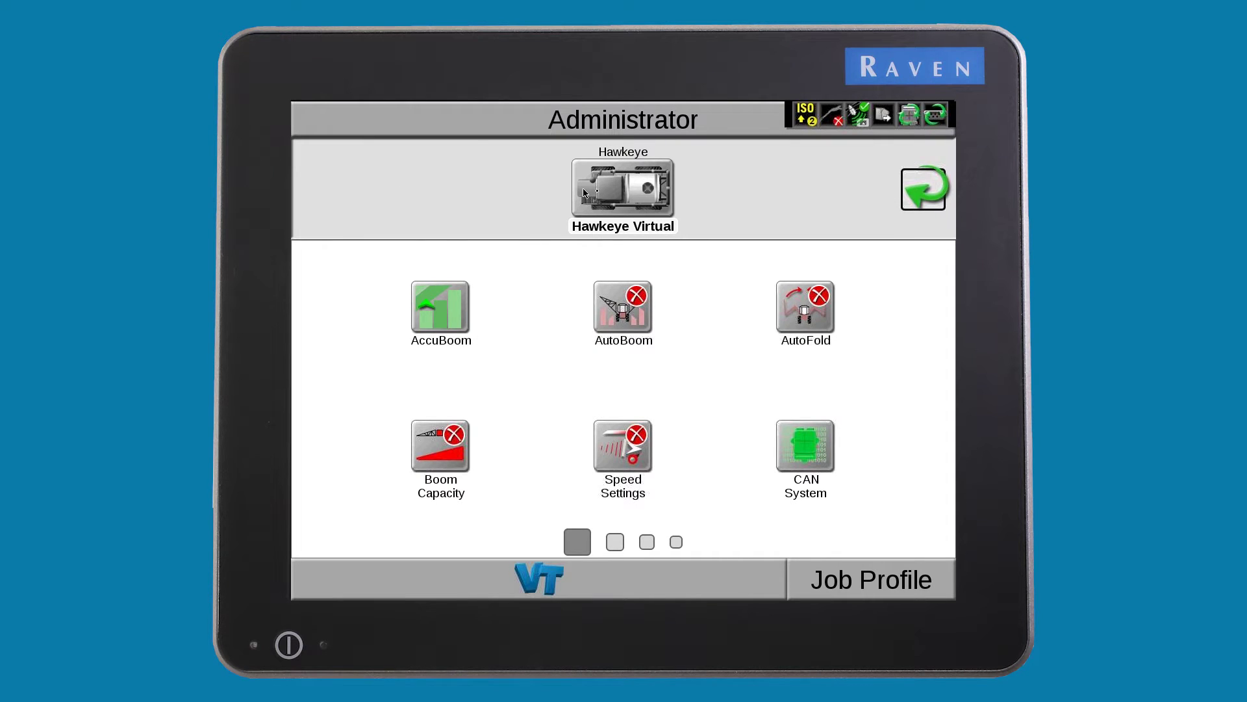
{"action": "left_click", "coordinate": [628, 196]}
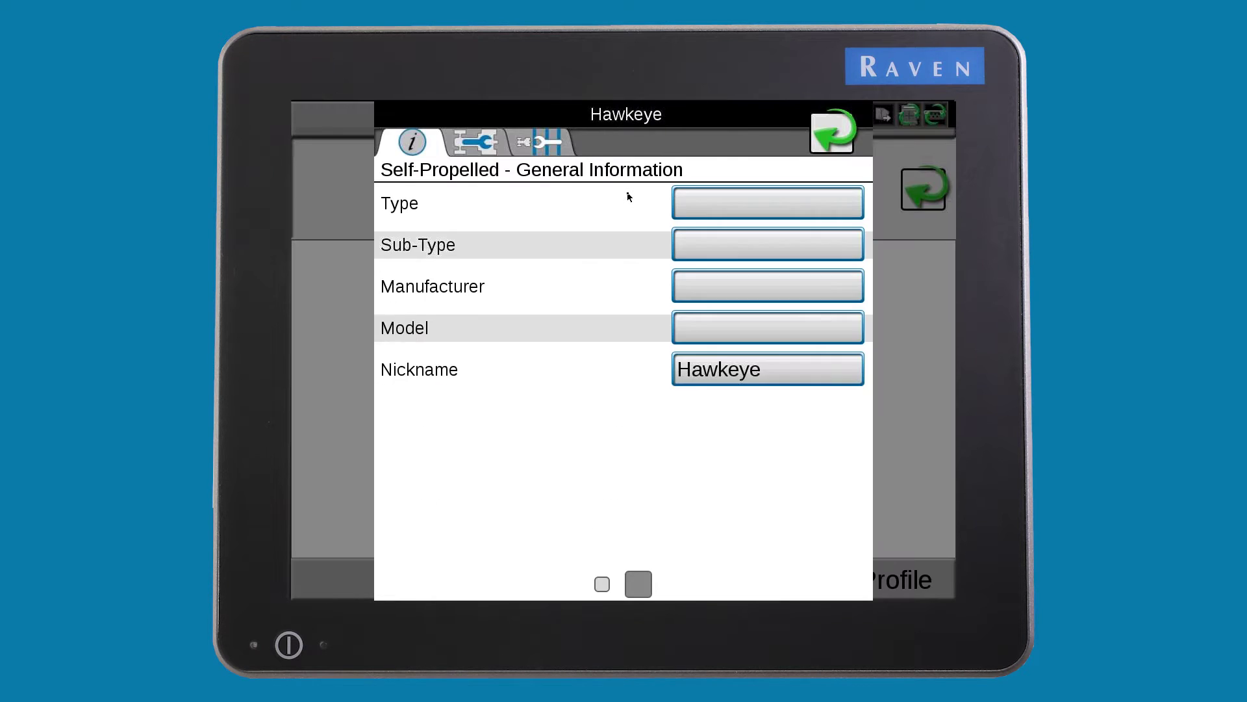
{"action": "left_click", "coordinate": [557, 147]}
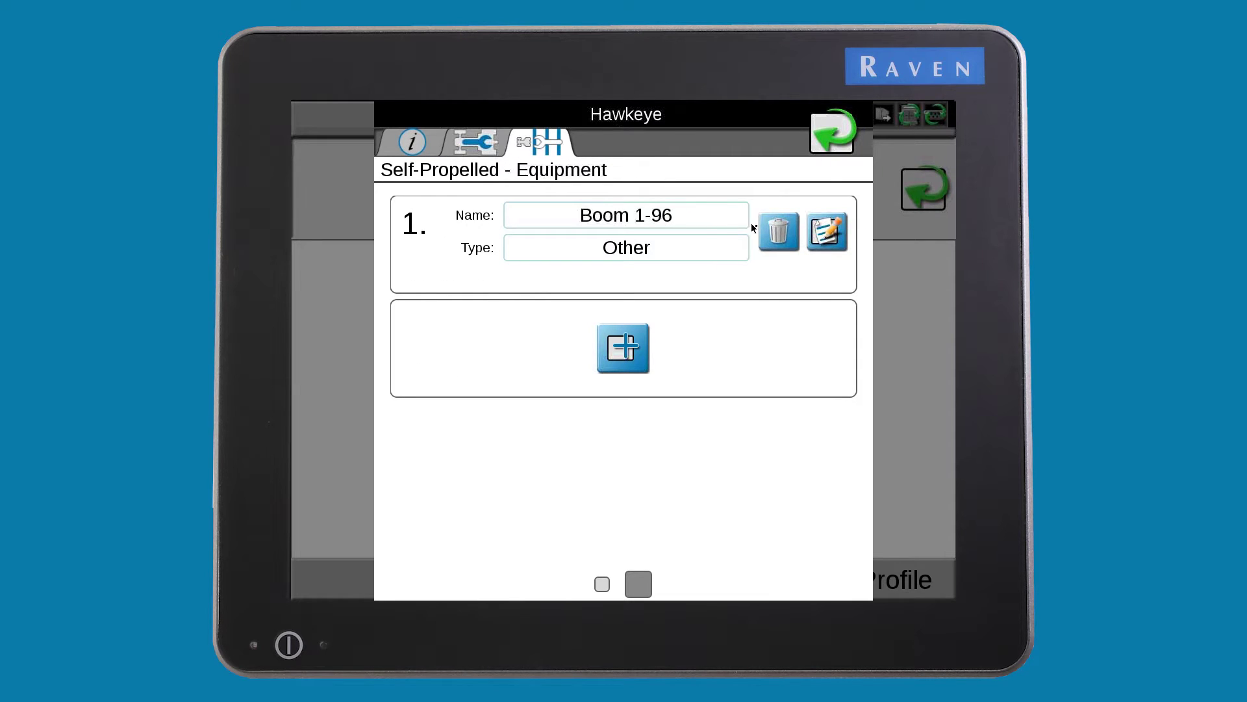
{"action": "left_click", "coordinate": [785, 233]}
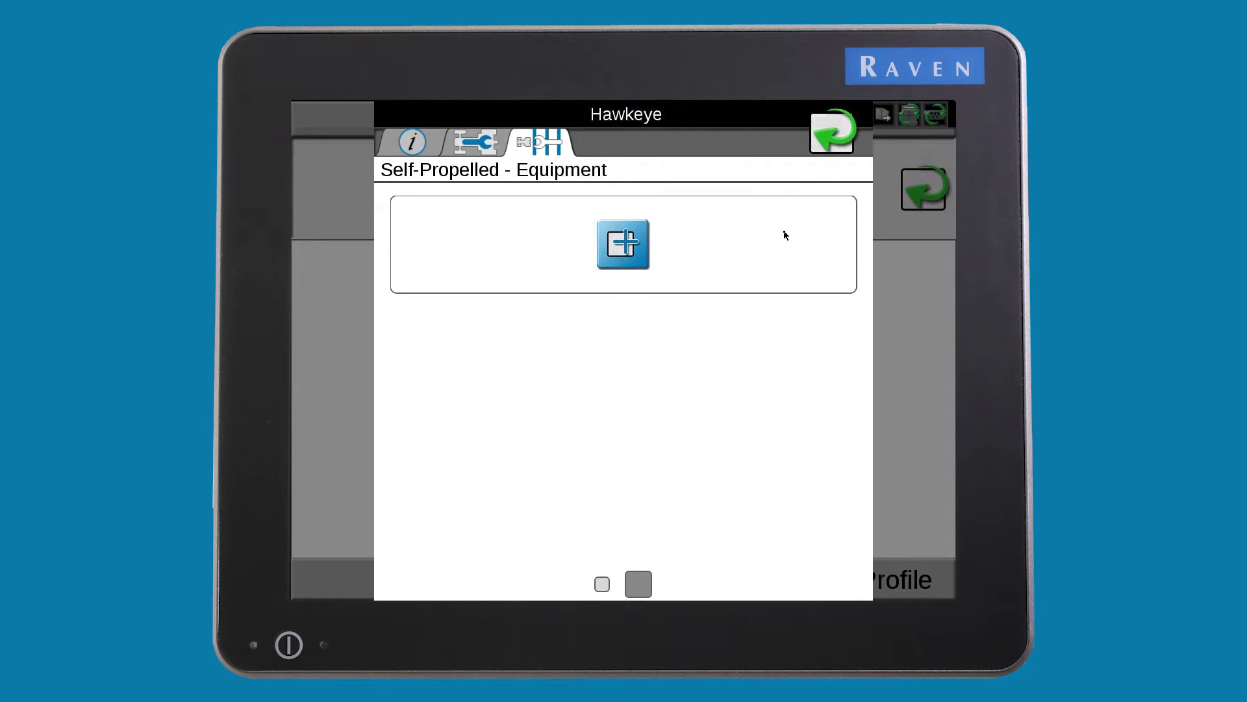
{"action": "left_click", "coordinate": [833, 133]}
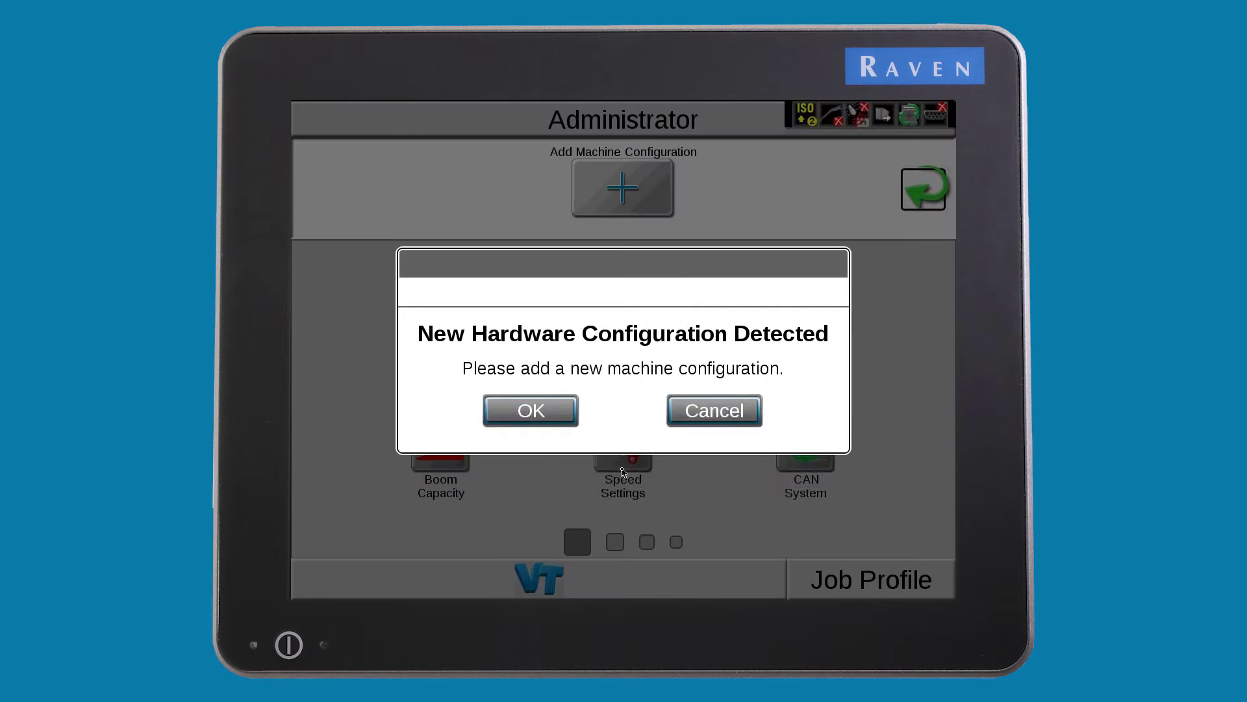
Agree to add a new machine configuration and name it Hawkeye Virtual
{"action": "left_click", "coordinate": [531, 410]}
{"action": "left_click", "coordinate": [632, 407]}
{"action": "left_click", "coordinate": [424, 407]}
{"action": "left_click", "coordinate": [456, 366]}
{"action": "left_click", "coordinate": [715, 408]}
{"action": "left_click", "coordinate": [496, 365]}
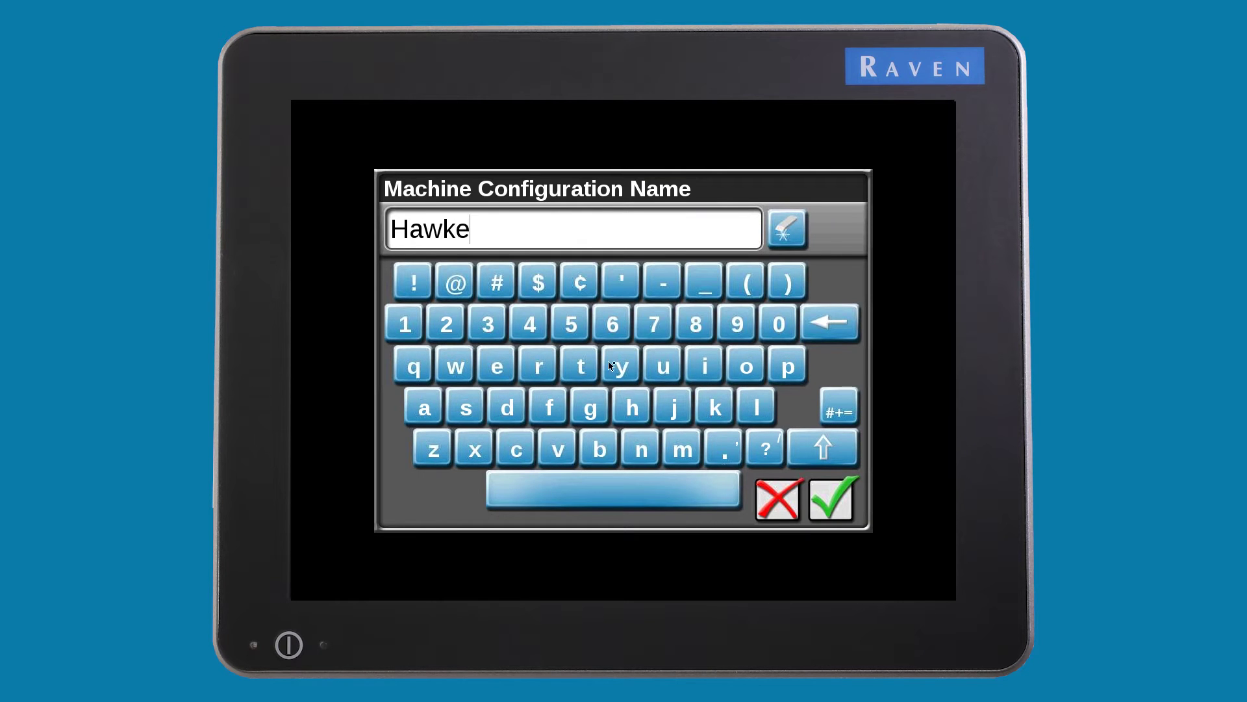
{"action": "left_click", "coordinate": [620, 366]}
{"action": "left_click", "coordinate": [497, 365]}
{"action": "left_click", "coordinate": [822, 448]}
{"action": "left_click", "coordinate": [612, 490]}
{"action": "left_click", "coordinate": [558, 448]}
{"action": "left_click", "coordinate": [704, 366]}
{"action": "left_click", "coordinate": [538, 365]}
{"action": "left_click", "coordinate": [581, 366]}
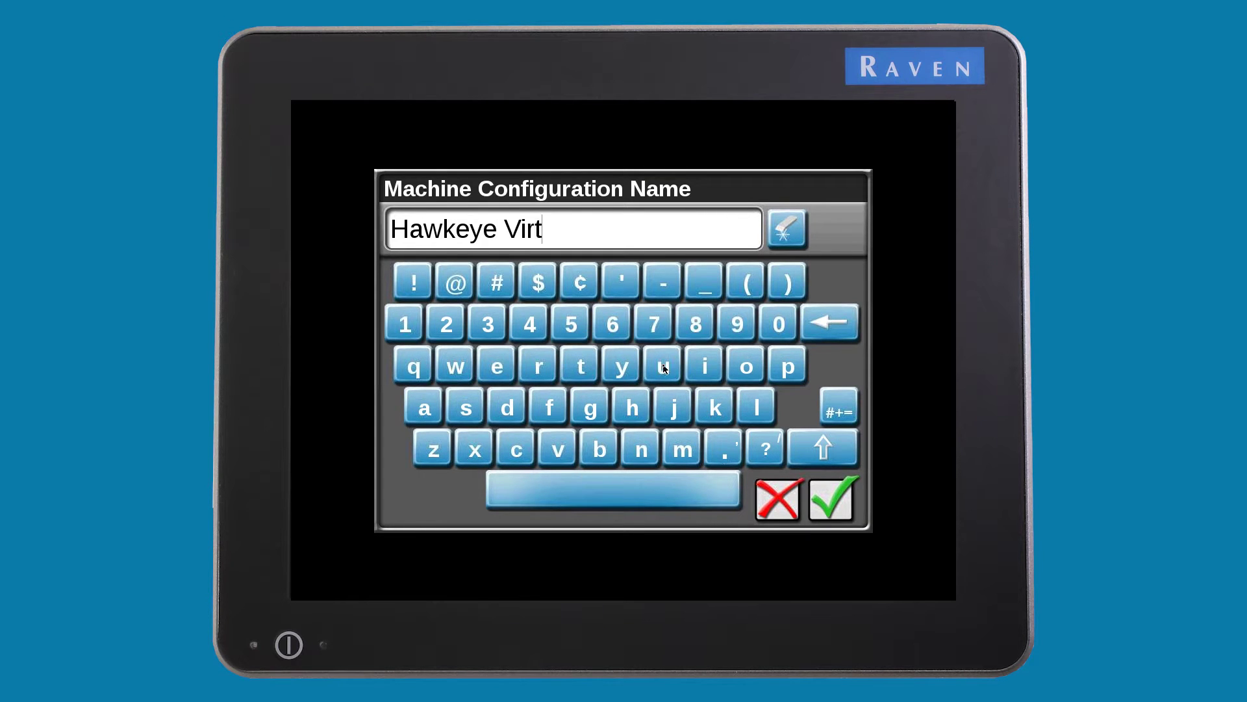
{"action": "left_click", "coordinate": [664, 365]}
{"action": "left_click", "coordinate": [424, 407]}
{"action": "left_click", "coordinate": [757, 407]}
{"action": "left_click", "coordinate": [832, 497]}
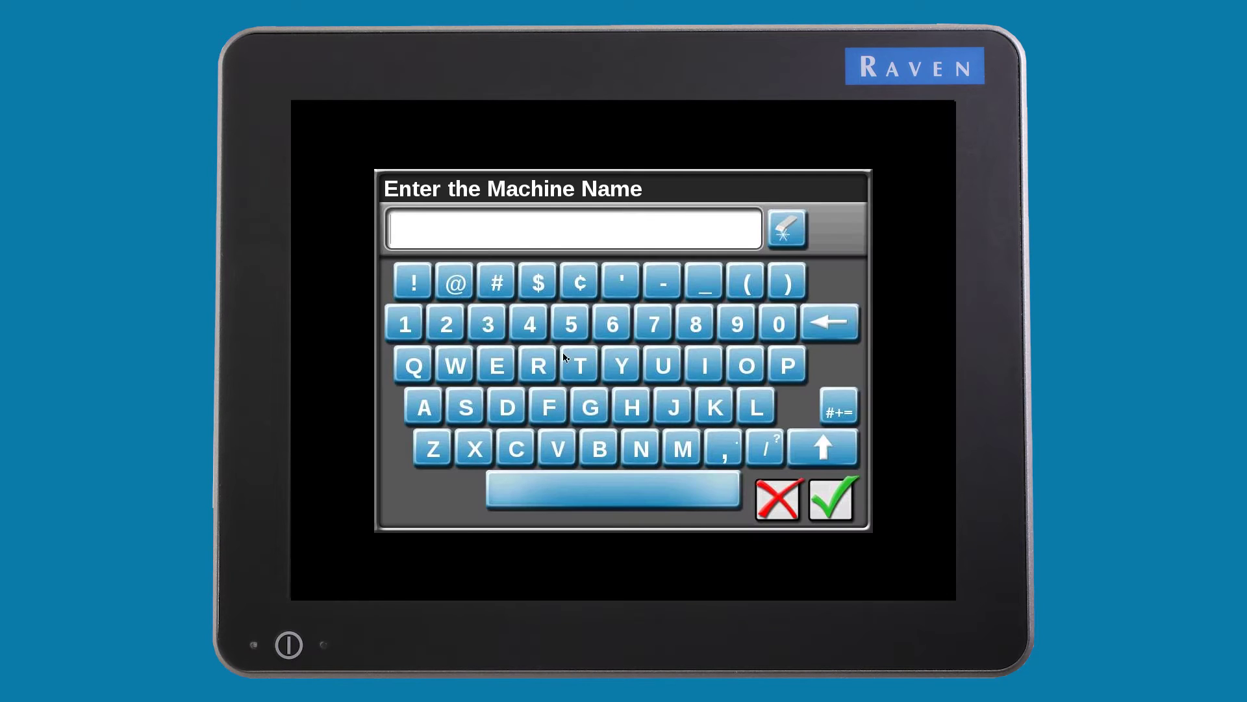
Enter Hawkeye Virtual as the machine name for the new configuration
{"action": "left_click", "coordinate": [632, 407]}
{"action": "left_click", "coordinate": [424, 408]}
{"action": "left_click", "coordinate": [455, 366]}
{"action": "left_click", "coordinate": [715, 407]}
{"action": "left_click", "coordinate": [497, 366]}
{"action": "left_click", "coordinate": [621, 366]}
{"action": "left_click", "coordinate": [497, 365]}
{"action": "left_click", "coordinate": [705, 486]}
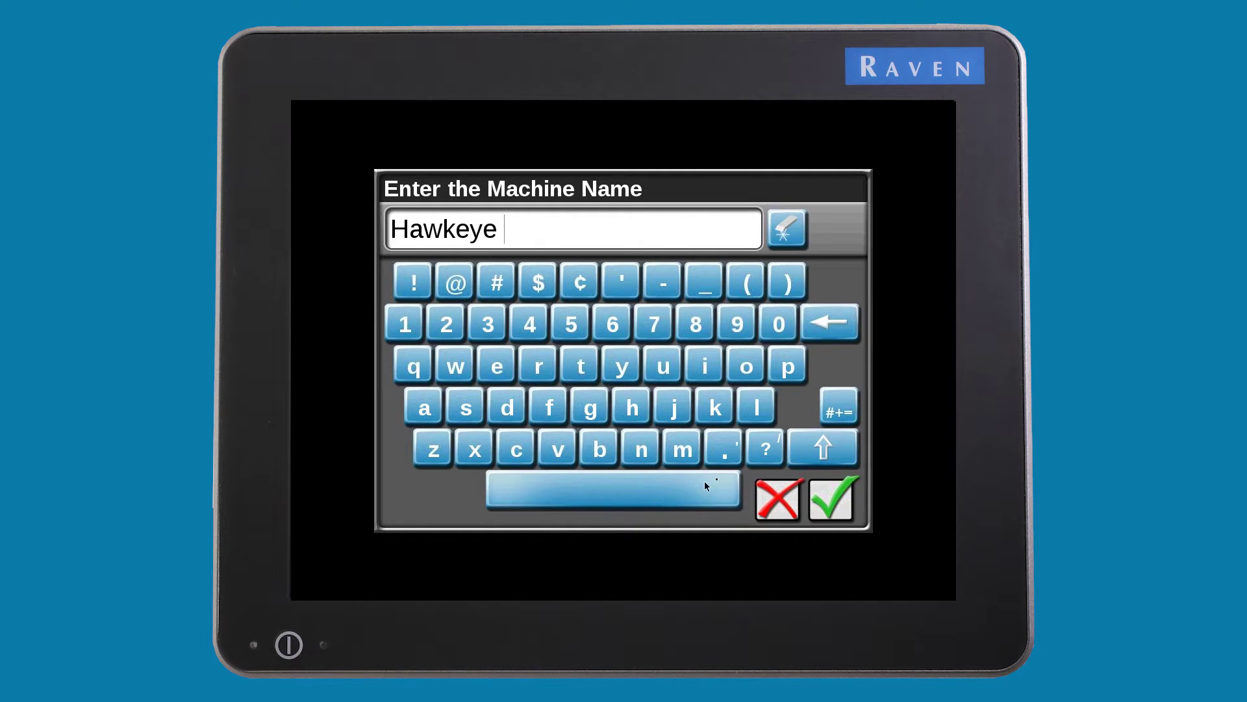
{"action": "left_click", "coordinate": [823, 449]}
{"action": "left_click", "coordinate": [558, 448]}
{"action": "left_click", "coordinate": [705, 365]}
{"action": "left_click", "coordinate": [539, 366]}
{"action": "left_click", "coordinate": [581, 365]}
{"action": "left_click", "coordinate": [664, 366]}
{"action": "left_click", "coordinate": [425, 407]}
{"action": "left_click", "coordinate": [757, 407]}
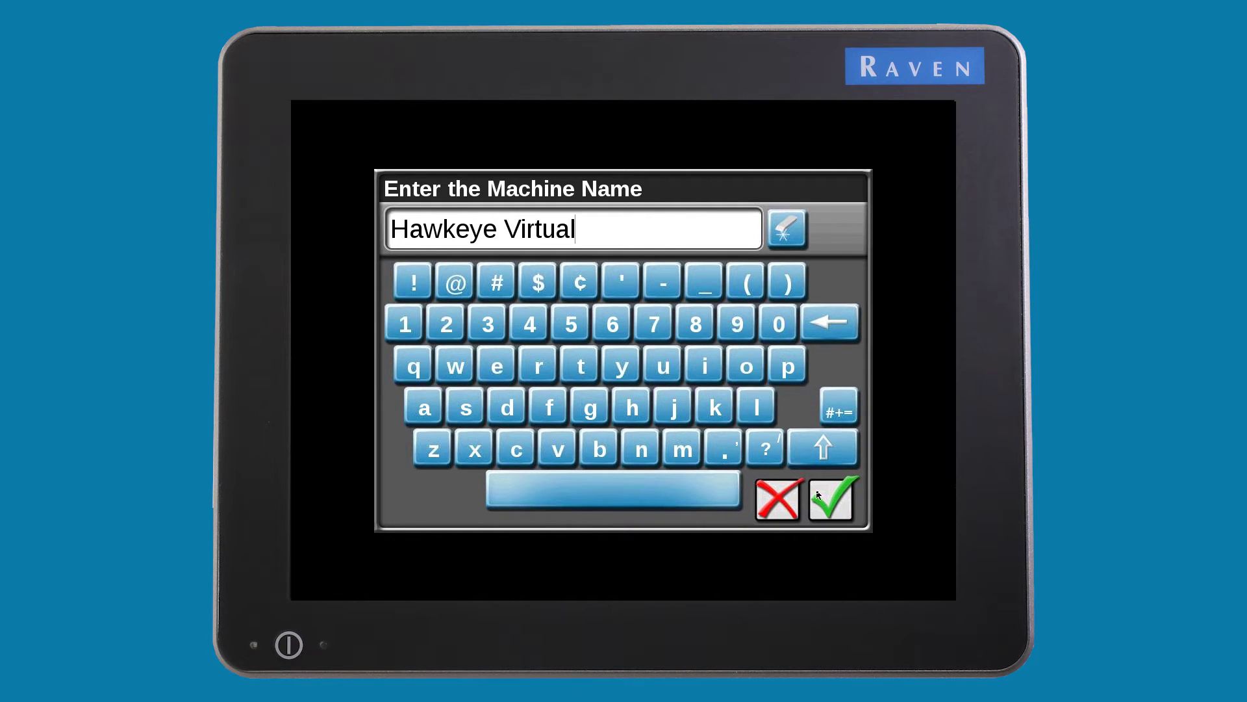
{"action": "left_click", "coordinate": [819, 495]}
Define the machine as a self-propelled applicator with sub-type Sprayer, choose no preset equipment, and finish the machine configuration
{"action": "left_click", "coordinate": [688, 323]}
{"action": "left_click", "coordinate": [654, 387]}
{"action": "left_click", "coordinate": [688, 365]}
{"action": "left_click", "coordinate": [644, 426]}
{"action": "left_click", "coordinate": [624, 508]}
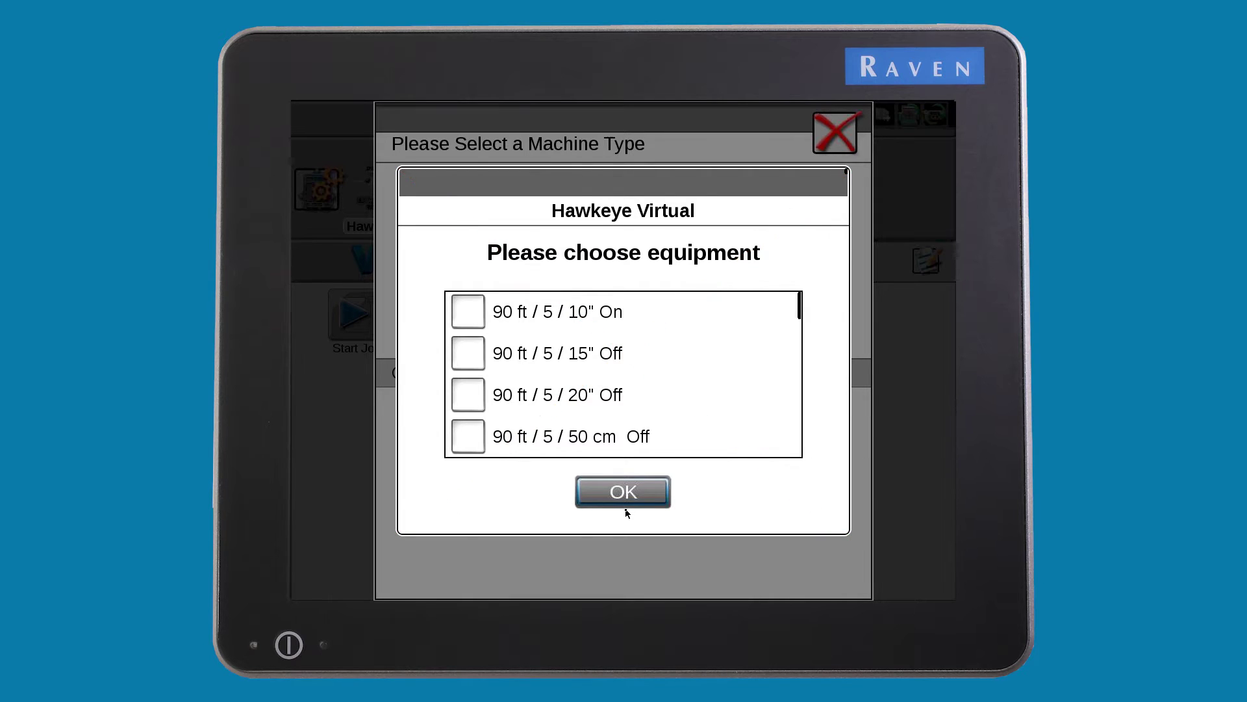
{"action": "left_click", "coordinate": [624, 498]}
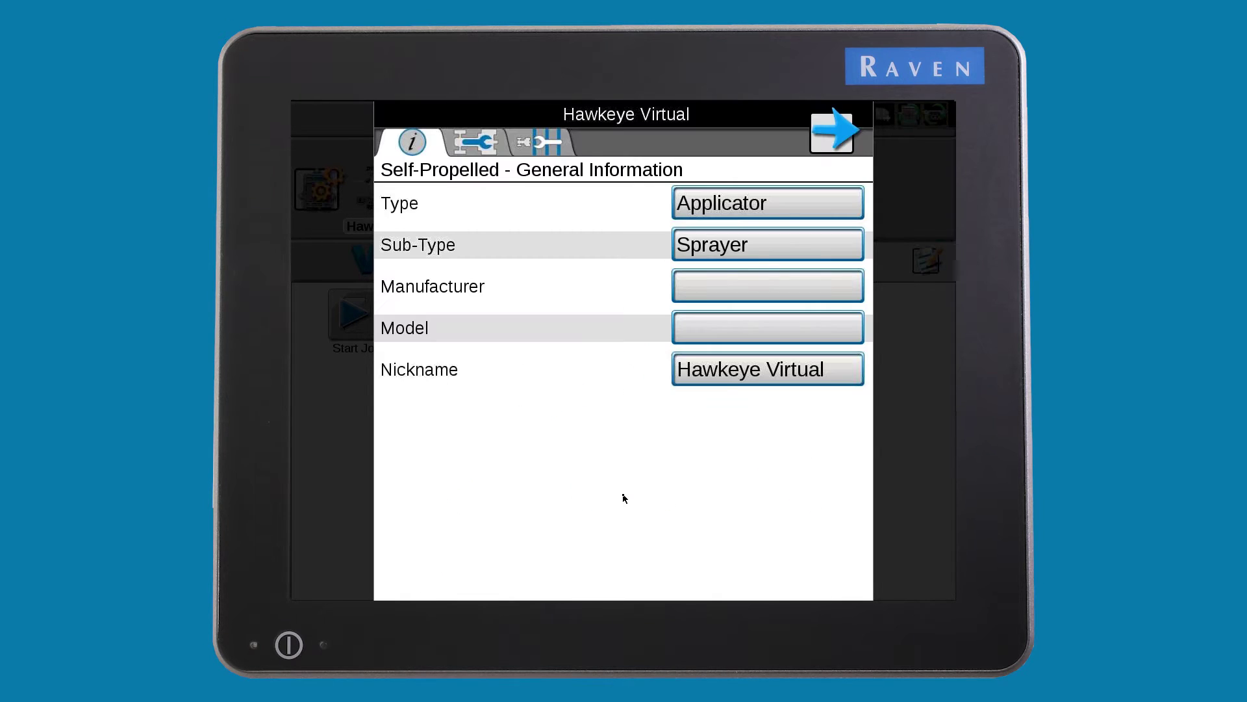
{"action": "left_click", "coordinate": [549, 150]}
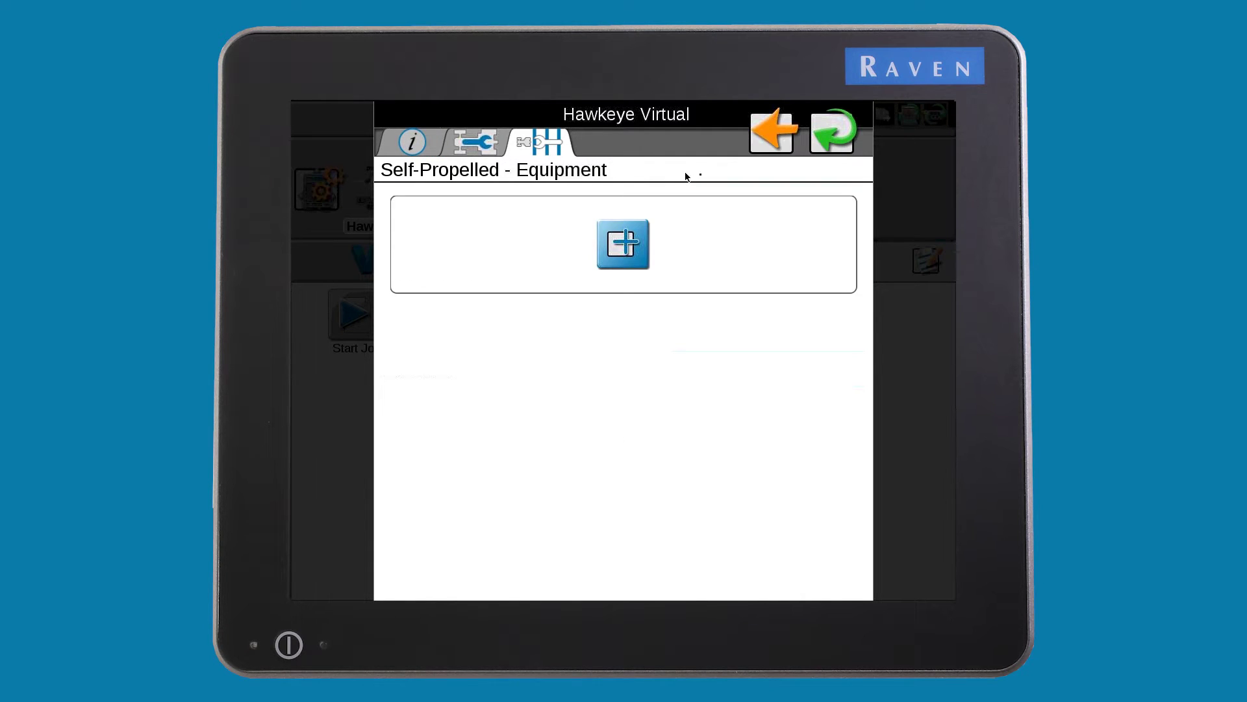
{"action": "left_click", "coordinate": [829, 143]}
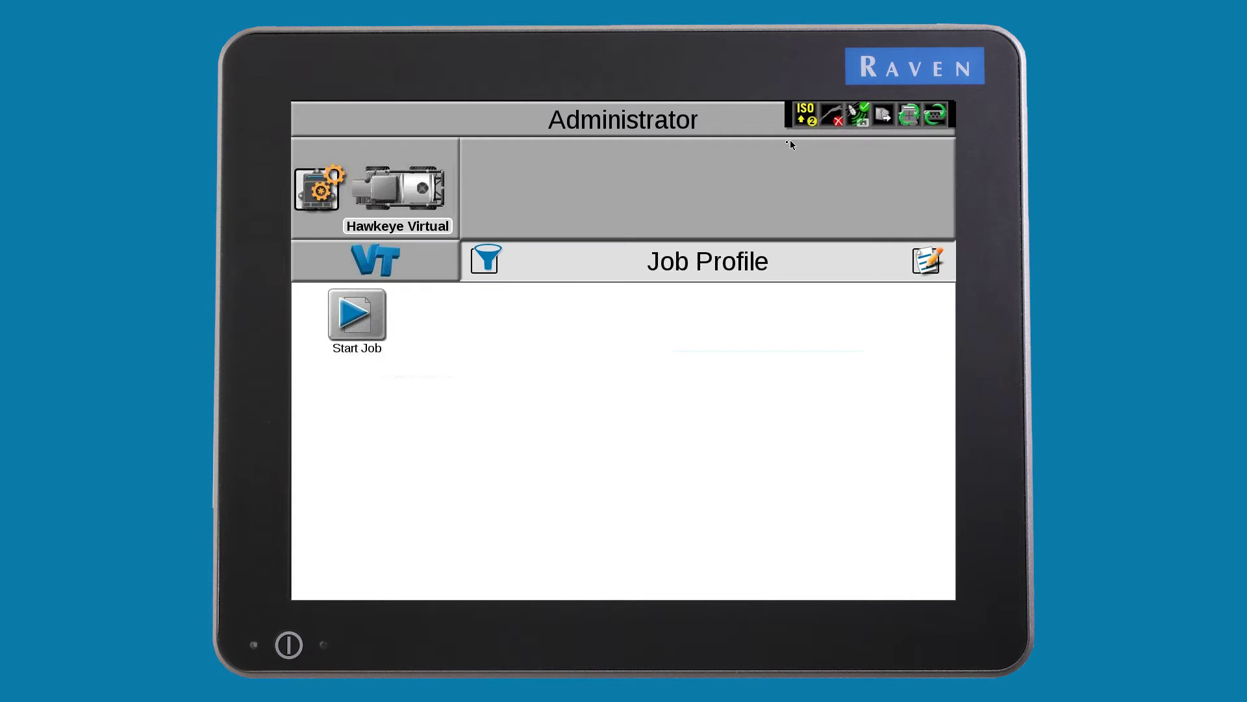
Open the virtual terminal and review the rate controller's diagnostics and system information before returning to its settings page
{"action": "left_click", "coordinate": [431, 259]}
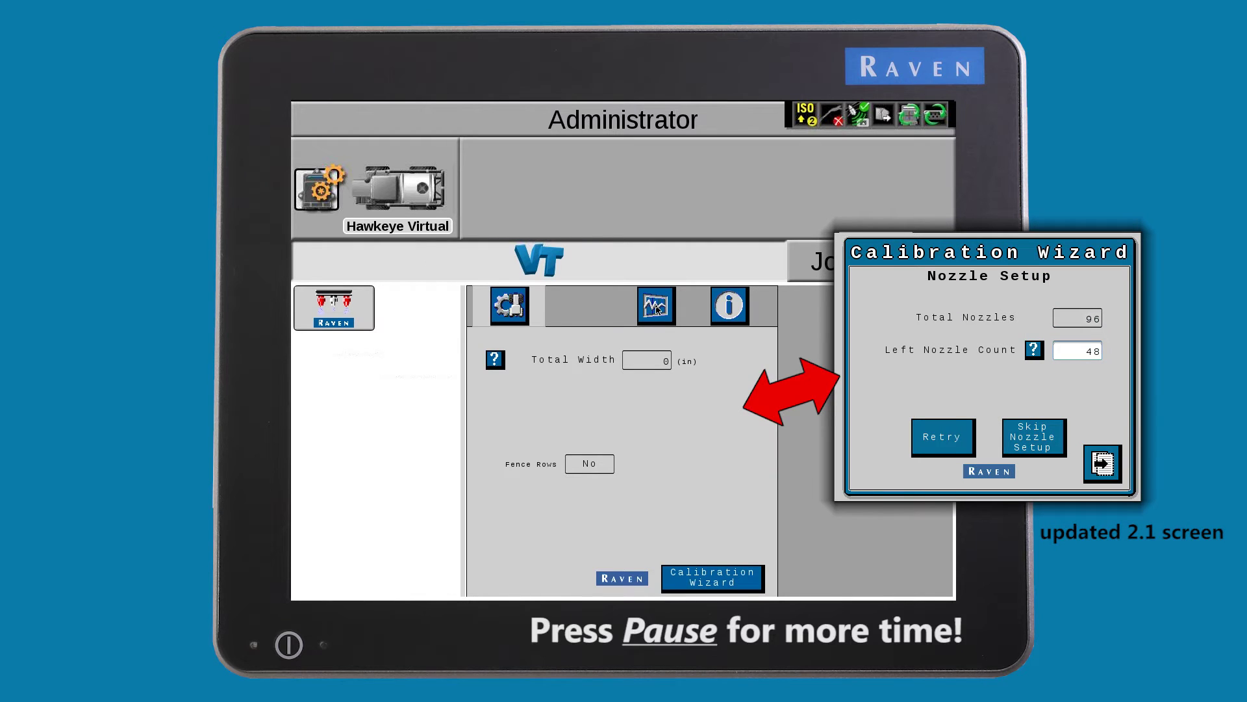
{"action": "left_click", "coordinate": [657, 310]}
{"action": "left_click", "coordinate": [733, 307]}
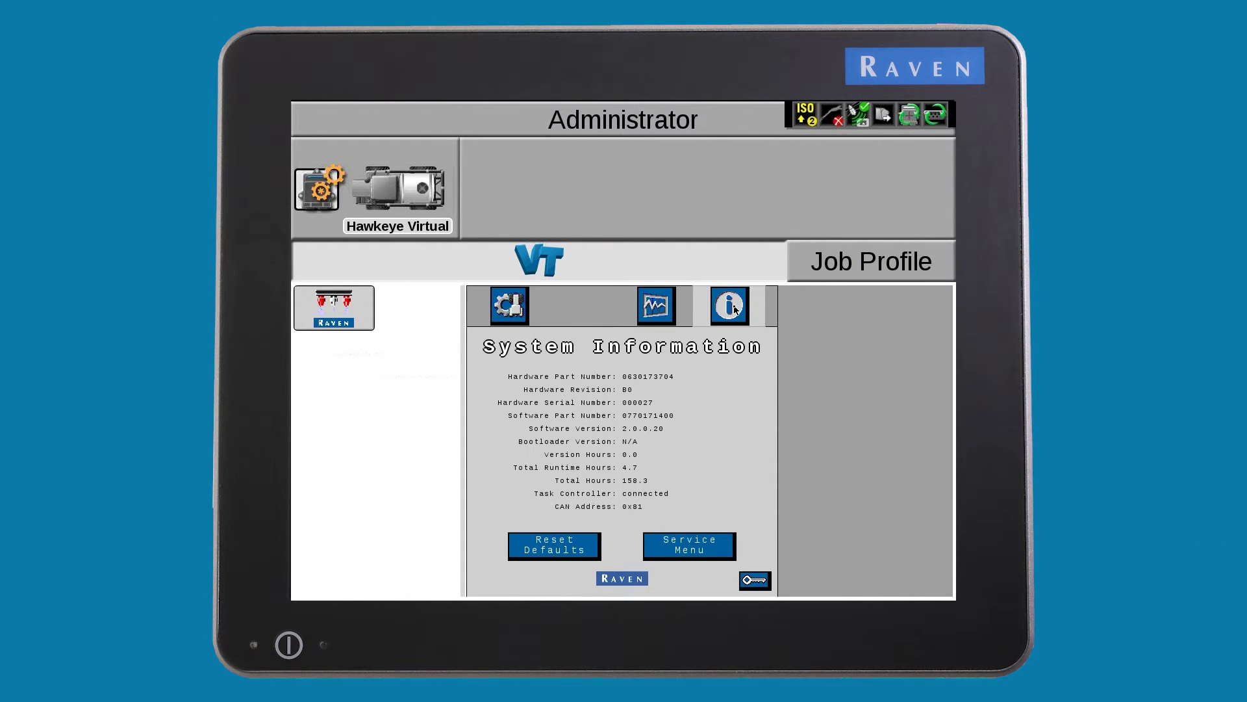
{"action": "left_click", "coordinate": [508, 311]}
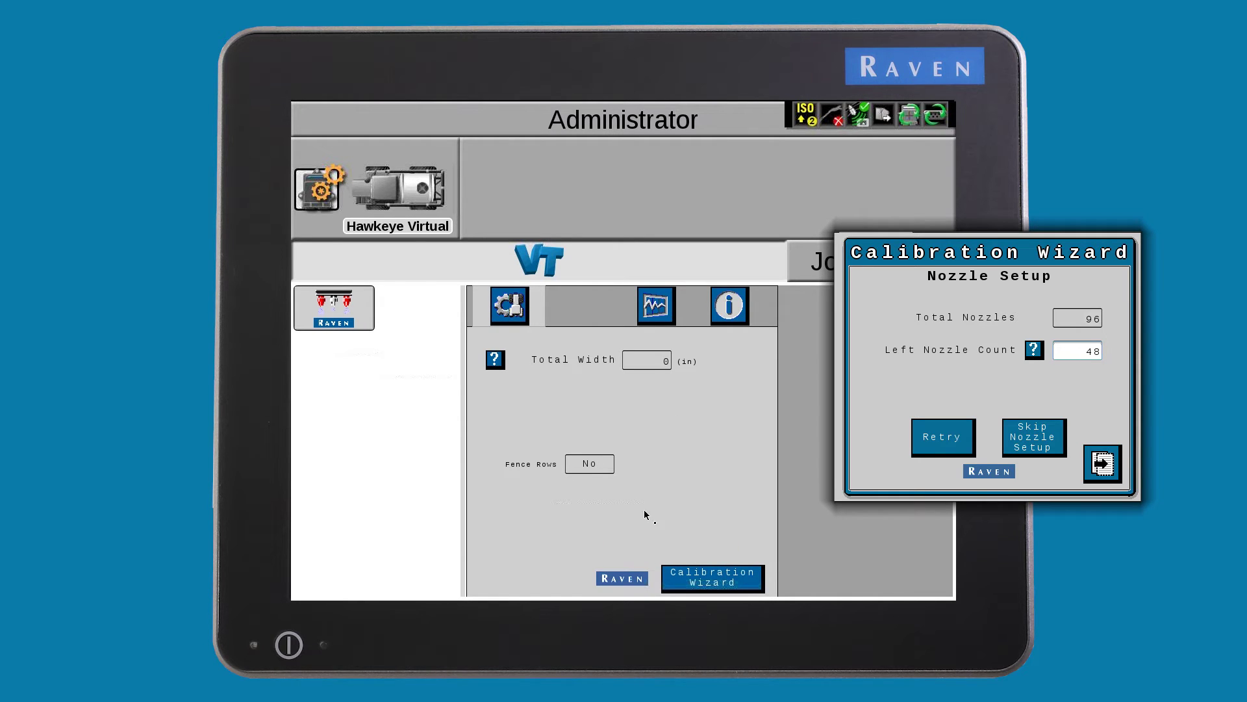
Start the Calibration Wizard, accept the alert, read the Left Nozzle Count help, and accept 48 left nozzles
{"action": "left_click", "coordinate": [708, 583]}
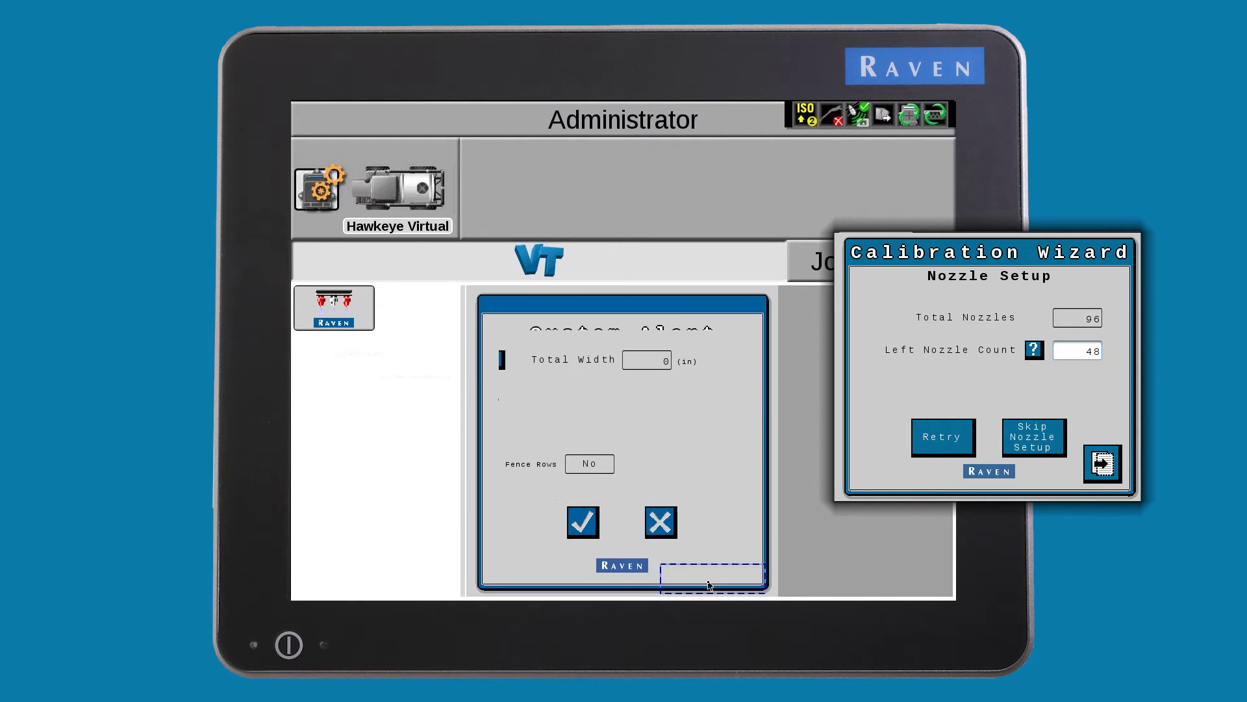
{"action": "left_click", "coordinate": [585, 520]}
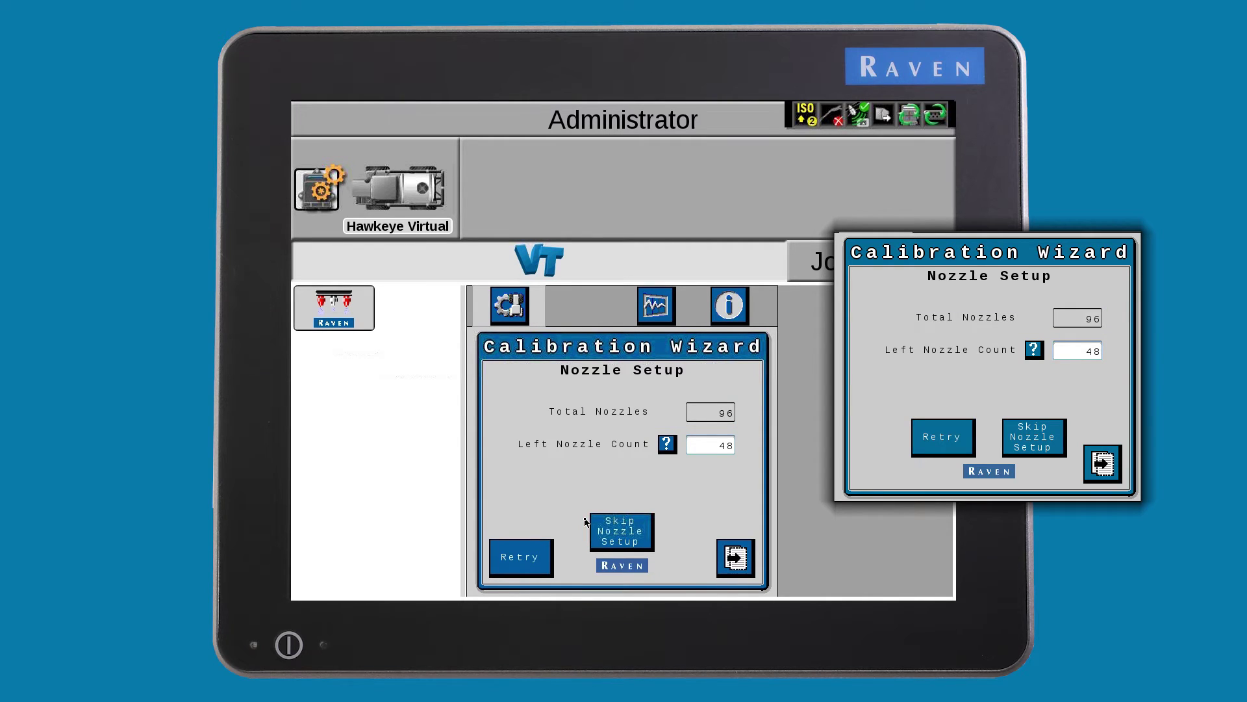
{"action": "left_click", "coordinate": [671, 450]}
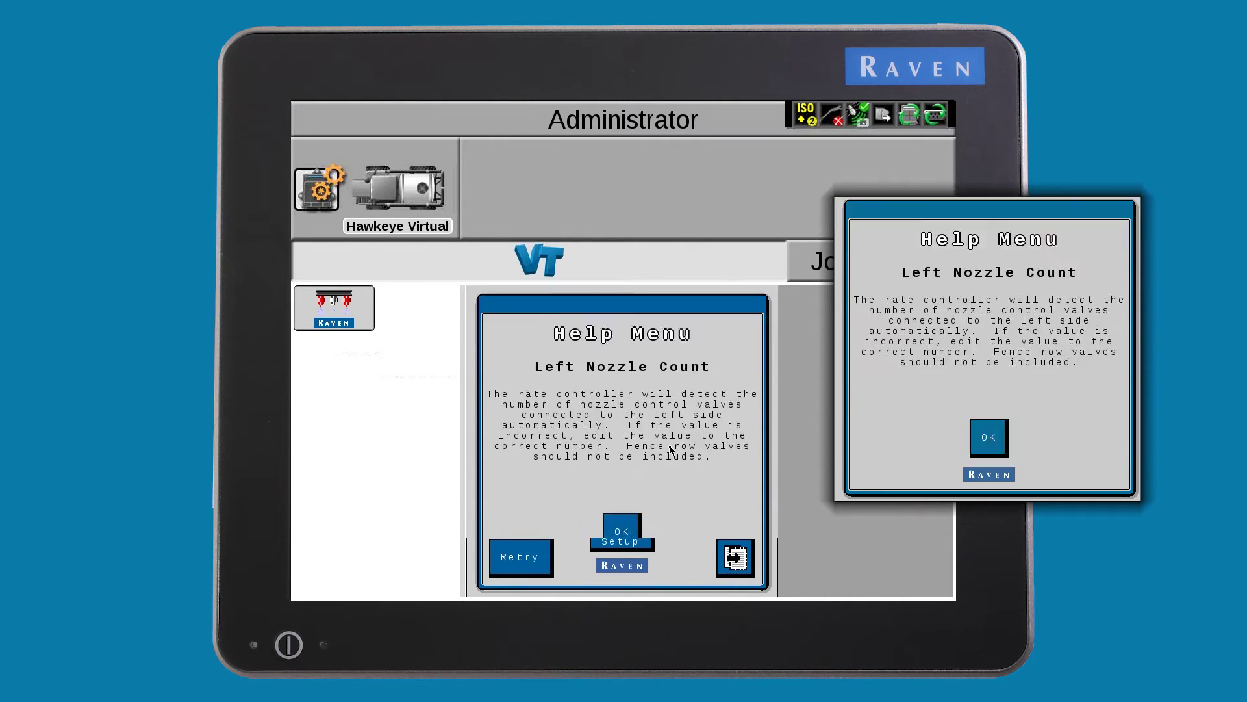
{"action": "left_click", "coordinate": [621, 534]}
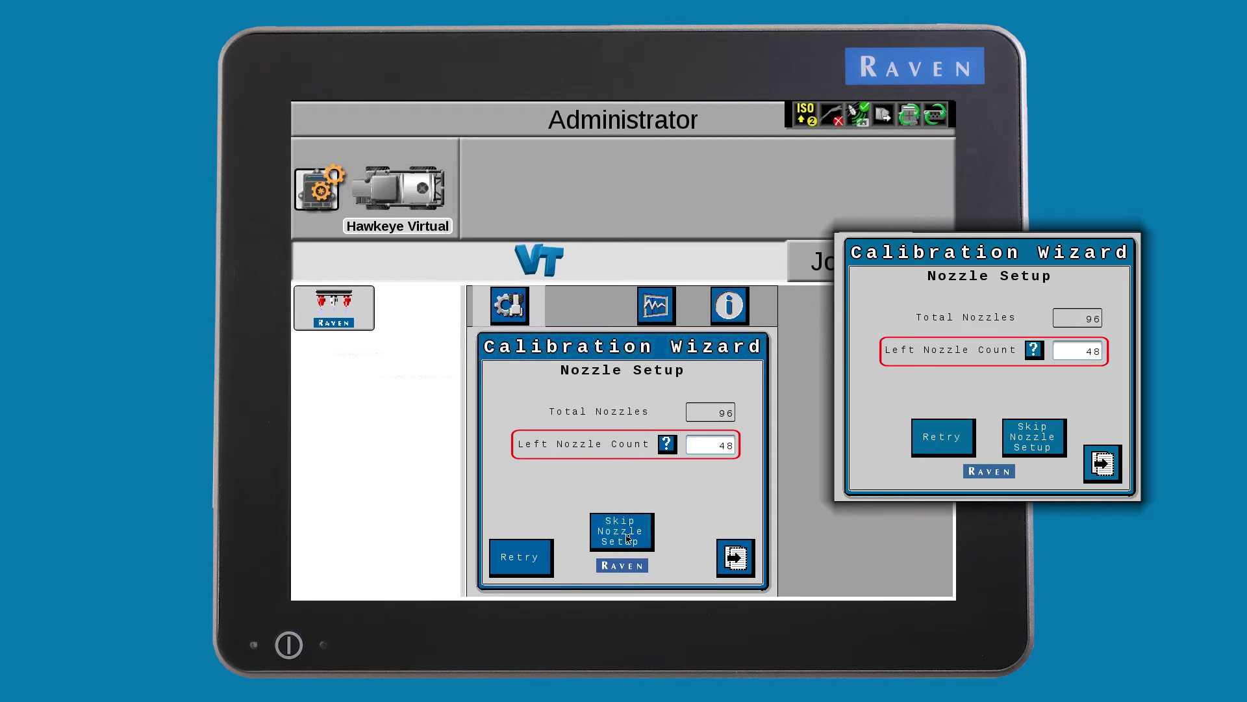
{"action": "left_click", "coordinate": [745, 564]}
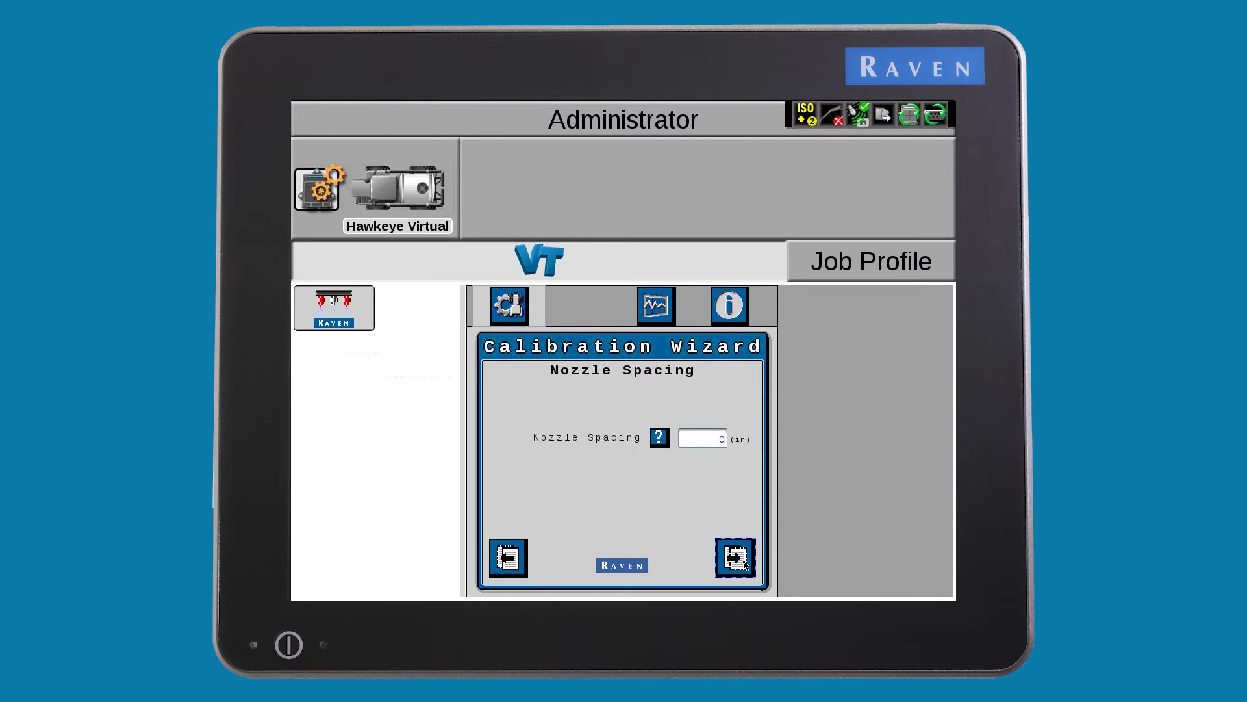
Set the nozzle spacing to 20 in and continue to the tip size selection
{"action": "left_click", "coordinate": [707, 440]}
{"action": "left_click", "coordinate": [585, 299]}
{"action": "left_click", "coordinate": [587, 465]}
{"action": "left_click", "coordinate": [700, 467]}
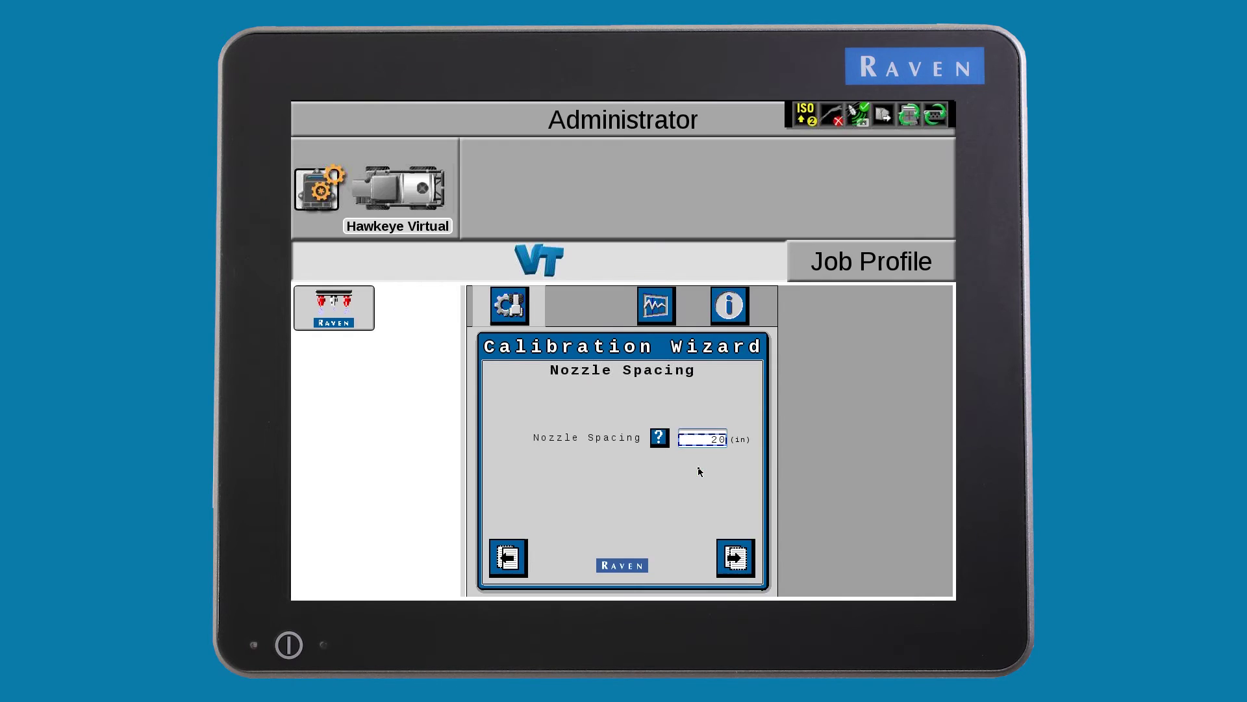
{"action": "left_click", "coordinate": [740, 563]}
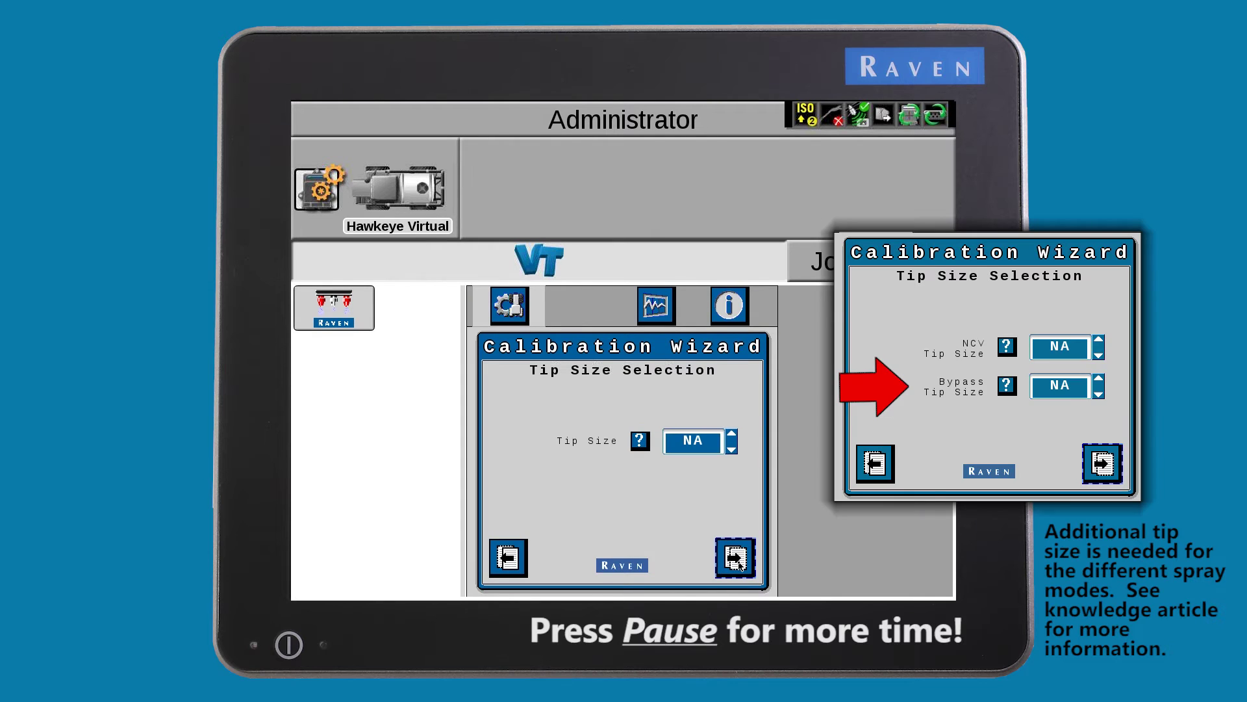
Select tip size 08 for the nozzles and continue in the wizard
{"action": "left_click", "coordinate": [699, 447]}
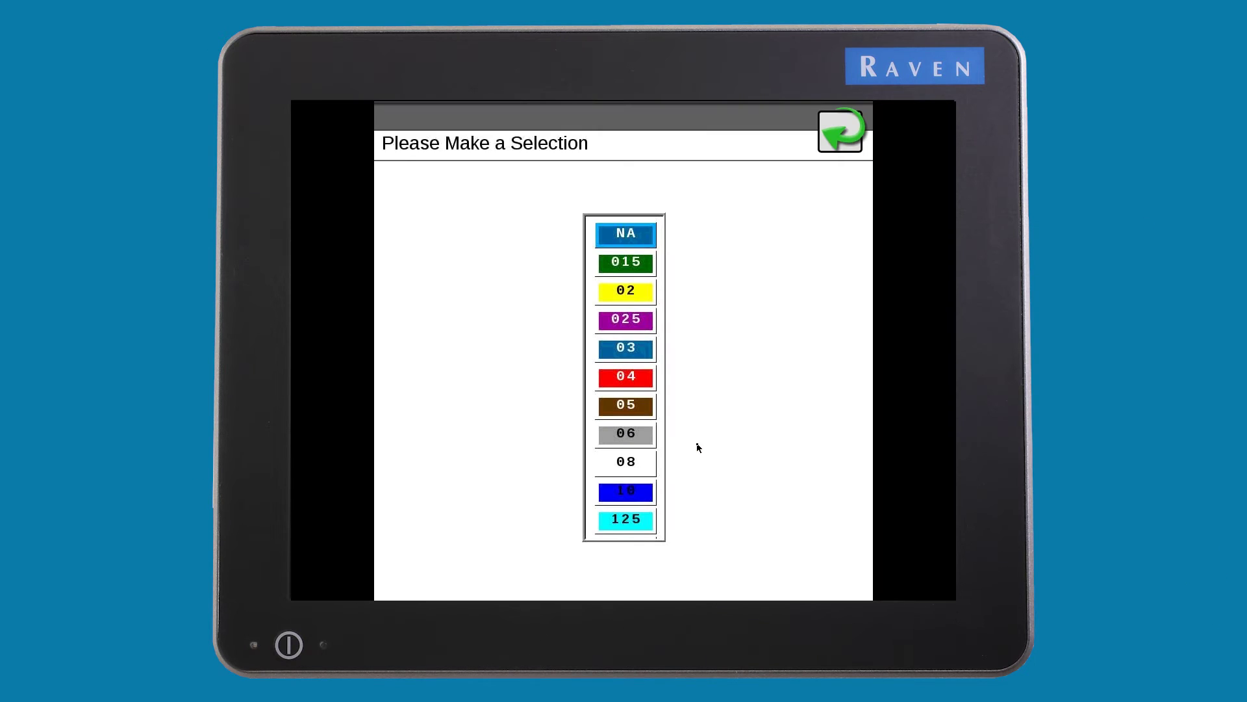
{"action": "left_click", "coordinate": [625, 465]}
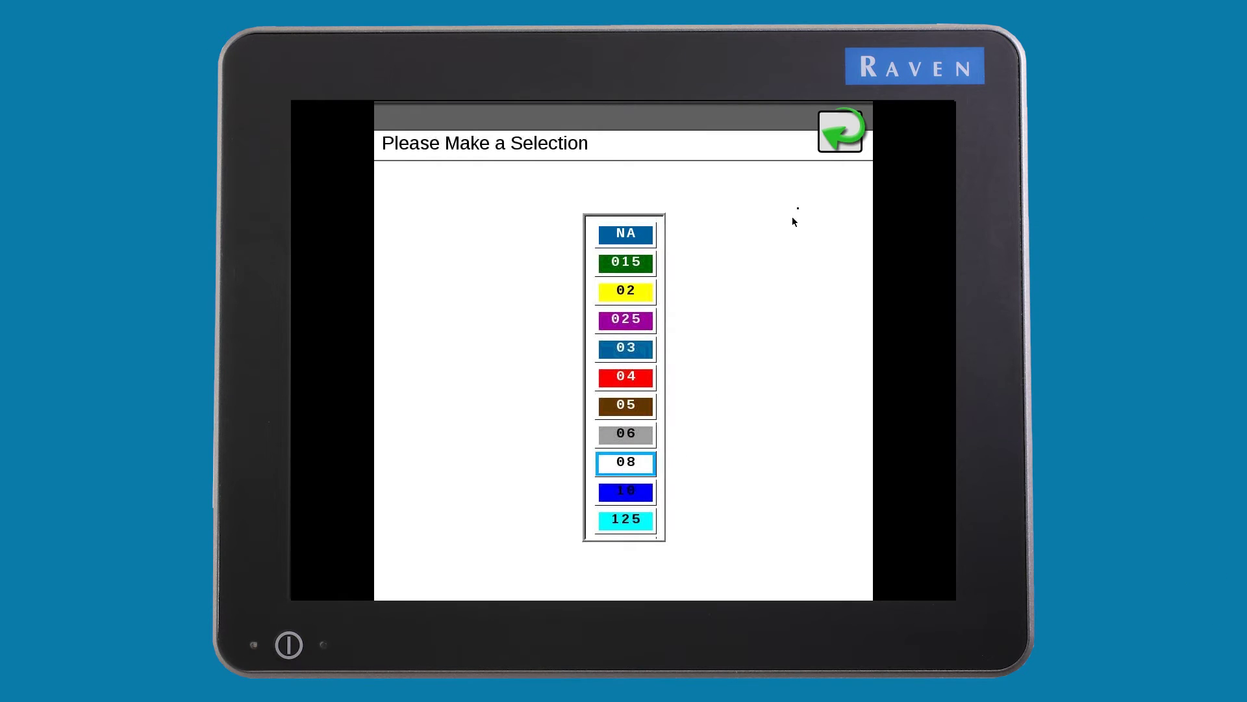
{"action": "left_click", "coordinate": [841, 137]}
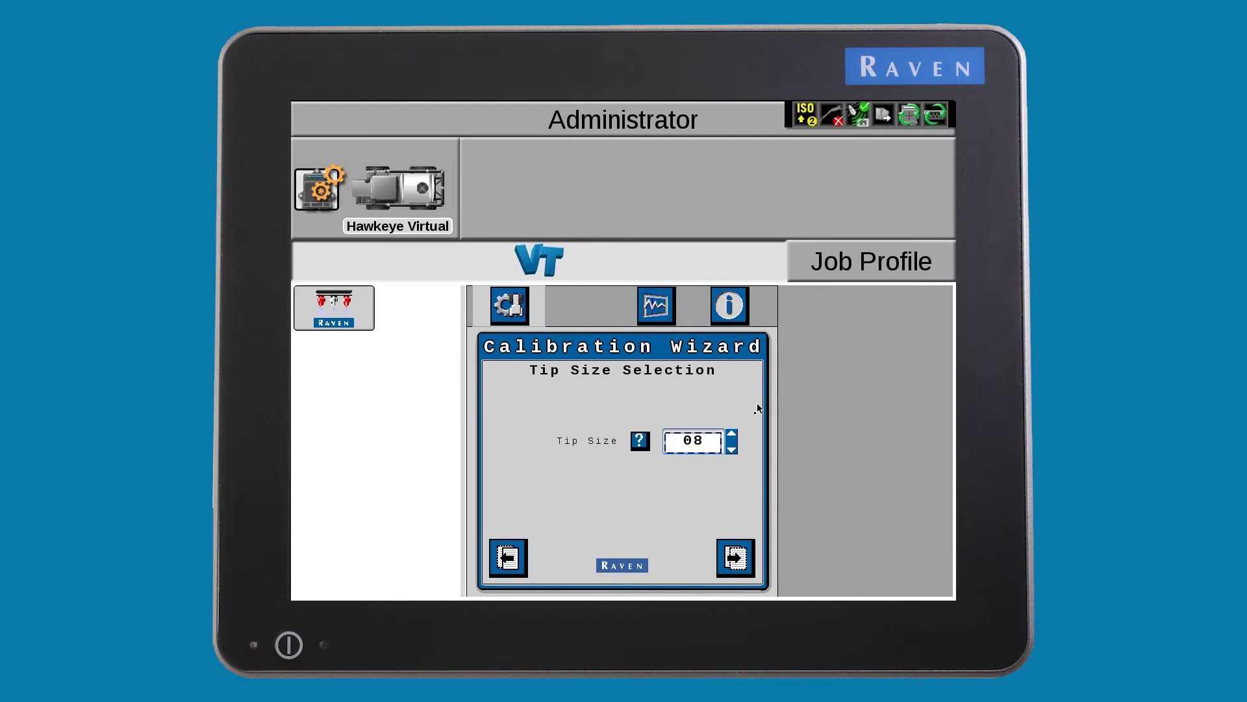
{"action": "left_click", "coordinate": [737, 556]}
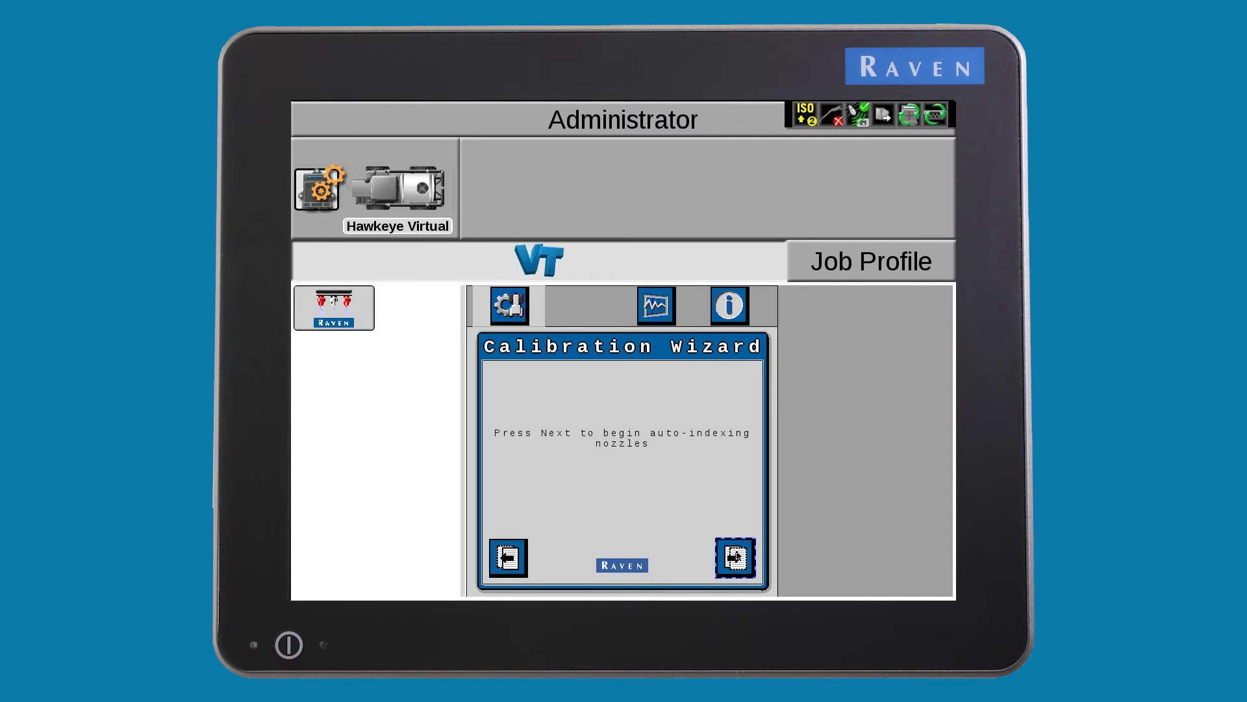
Run the auto-indexing of the nozzles and leave fence rows disabled
{"action": "left_click", "coordinate": [737, 556]}
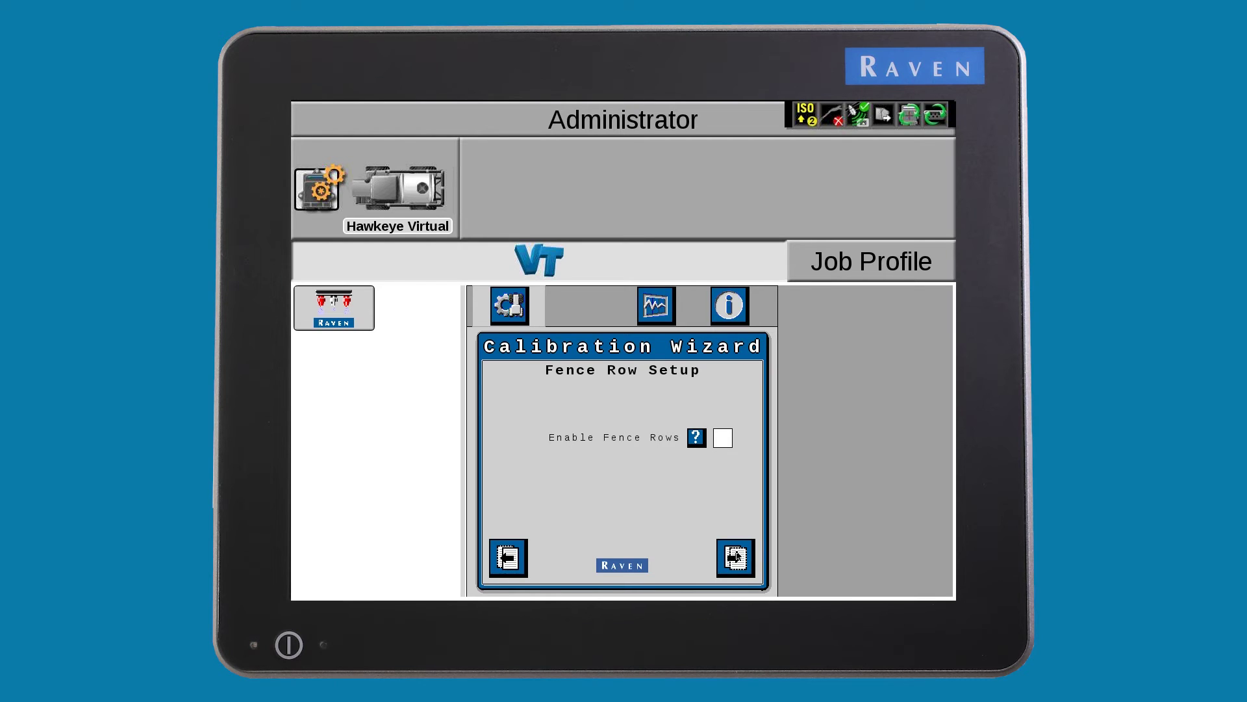
{"action": "left_click", "coordinate": [737, 557]}
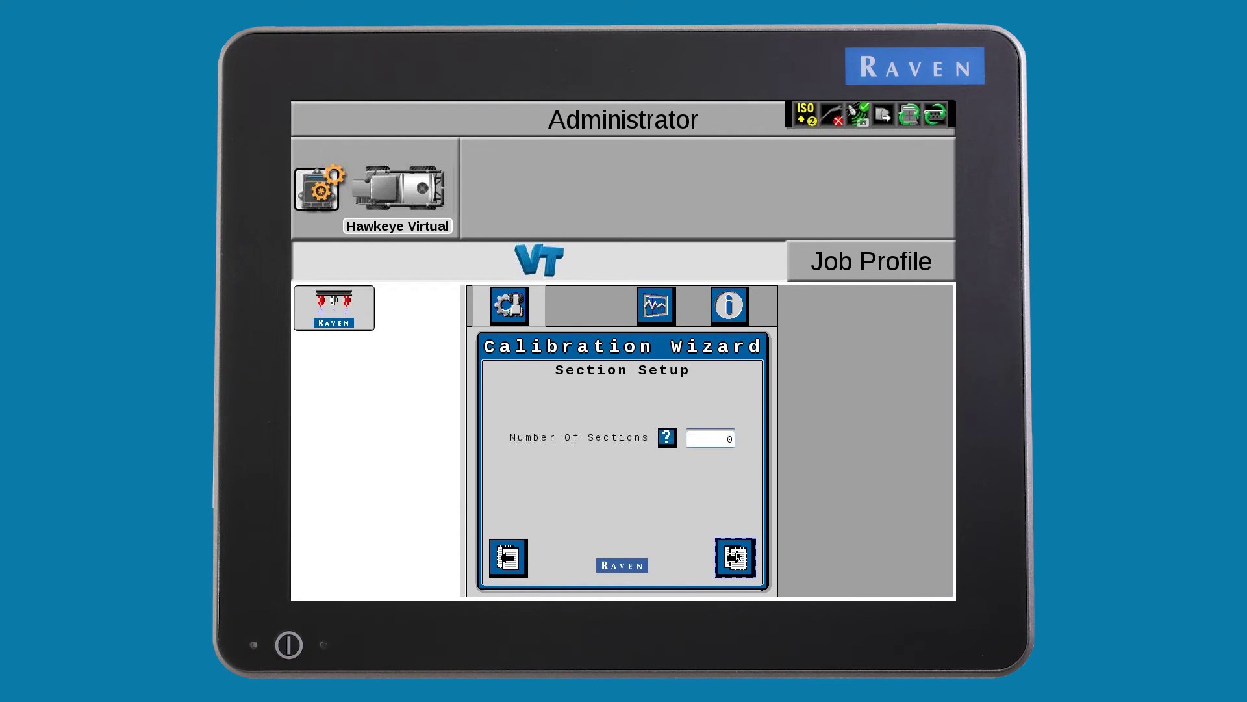
Set up six boom sections with their widths and accept the mapping of sections 1 to 6 to switches 1 to 6
{"action": "left_click", "coordinate": [737, 557]}
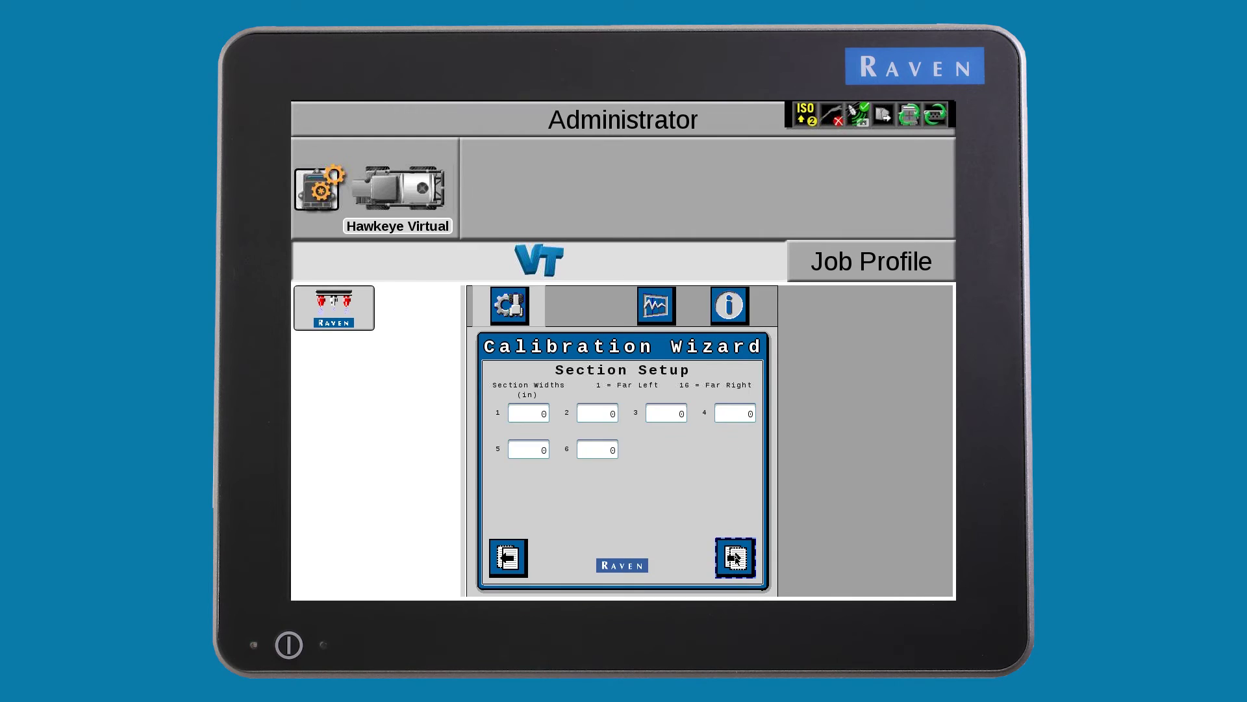
{"action": "left_click", "coordinate": [737, 556]}
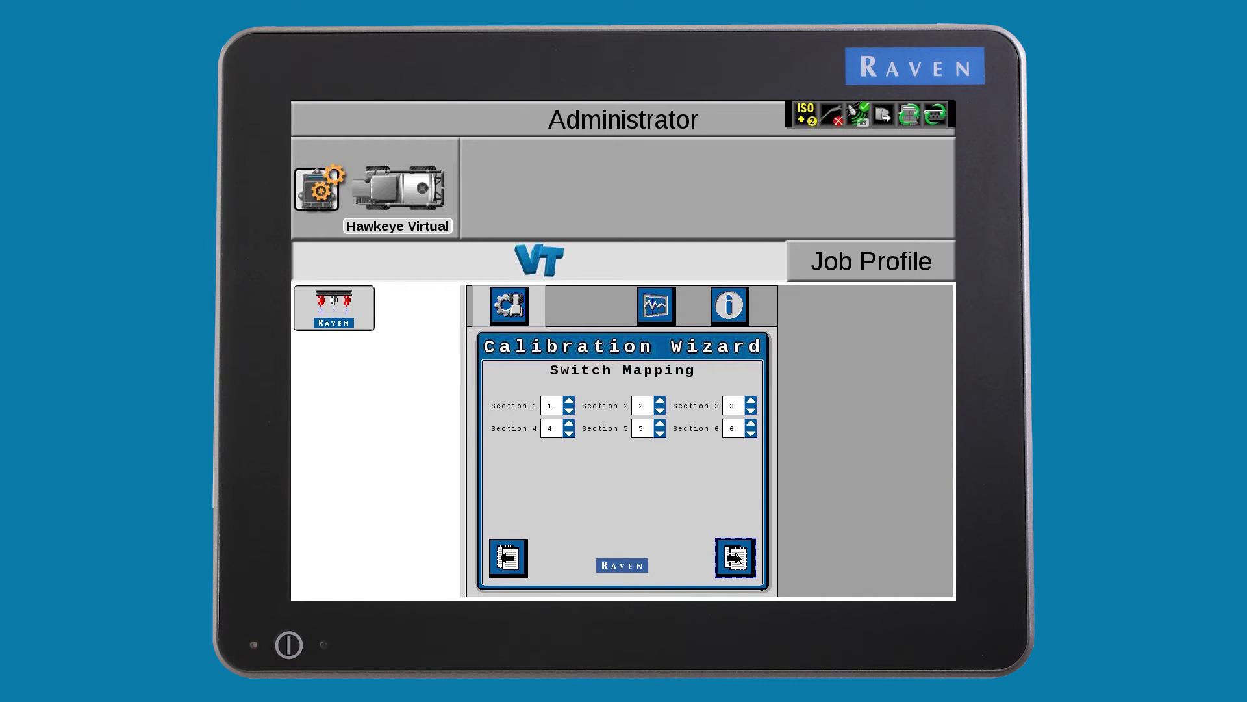
{"action": "left_click", "coordinate": [737, 556]}
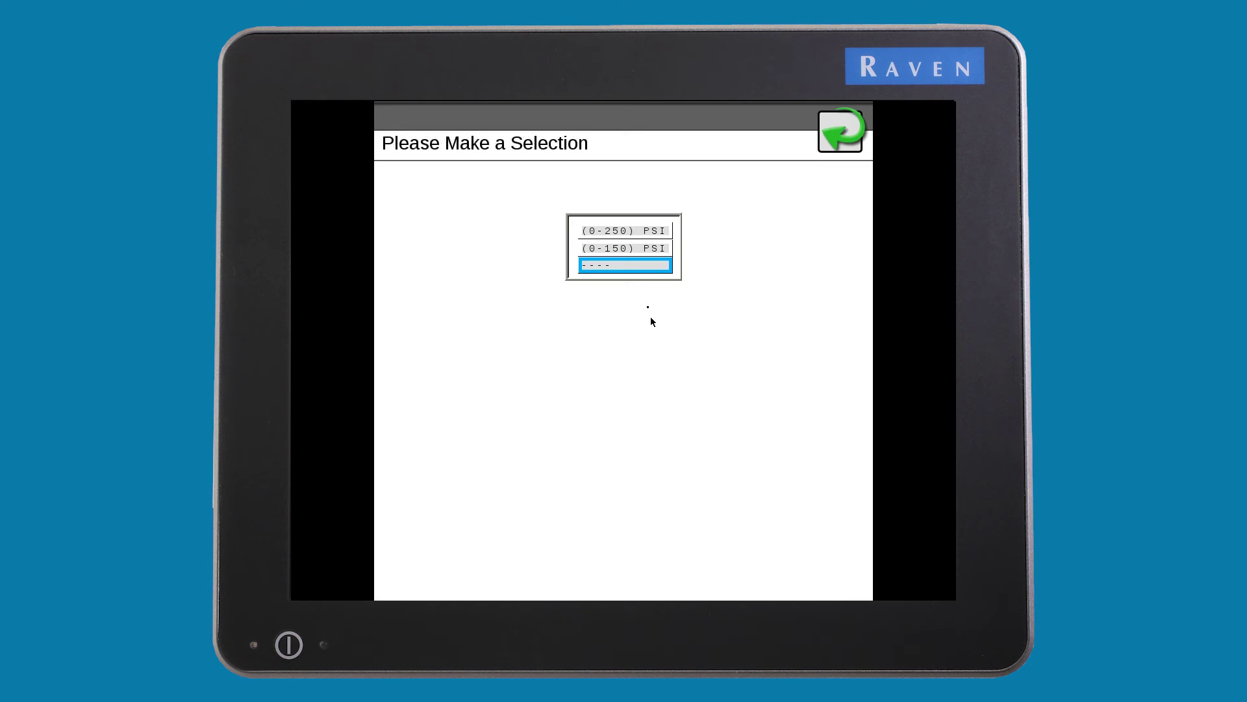
Set the boom pressure sensor range to (0-250) PSI and continue to the flowmeter calibration
{"action": "left_click", "coordinate": [614, 231]}
{"action": "left_click", "coordinate": [837, 132]}
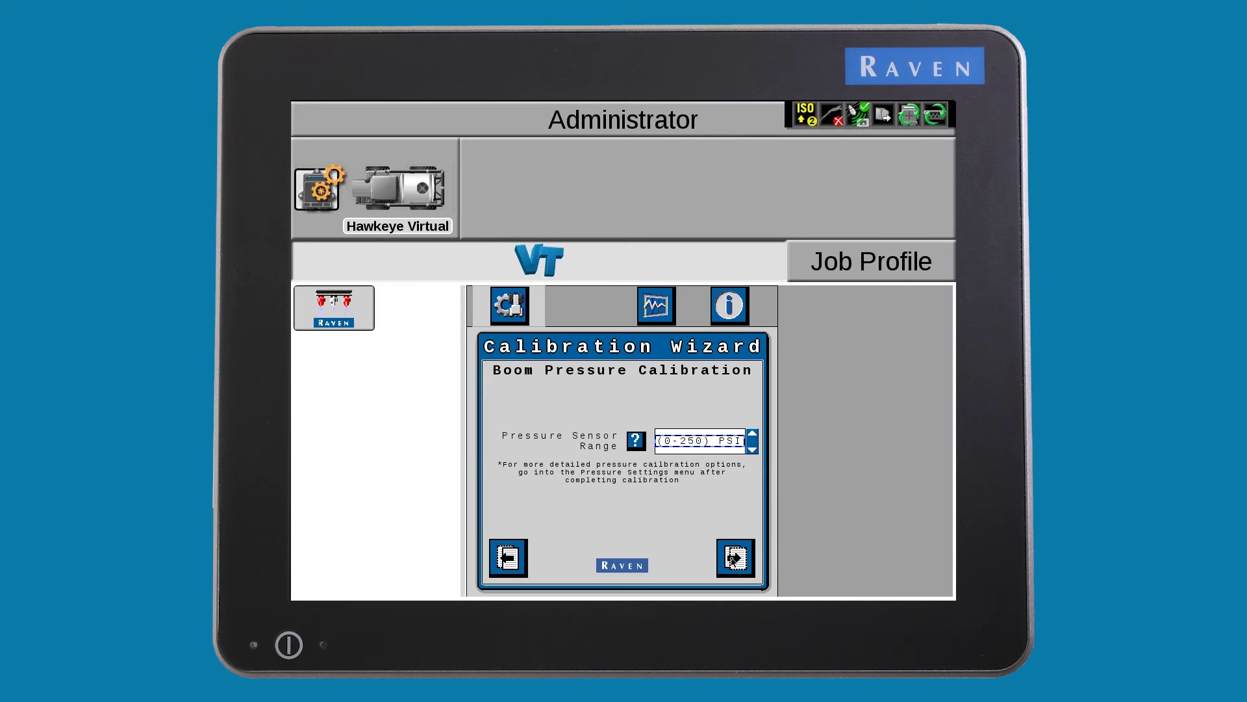
{"action": "left_click", "coordinate": [732, 560]}
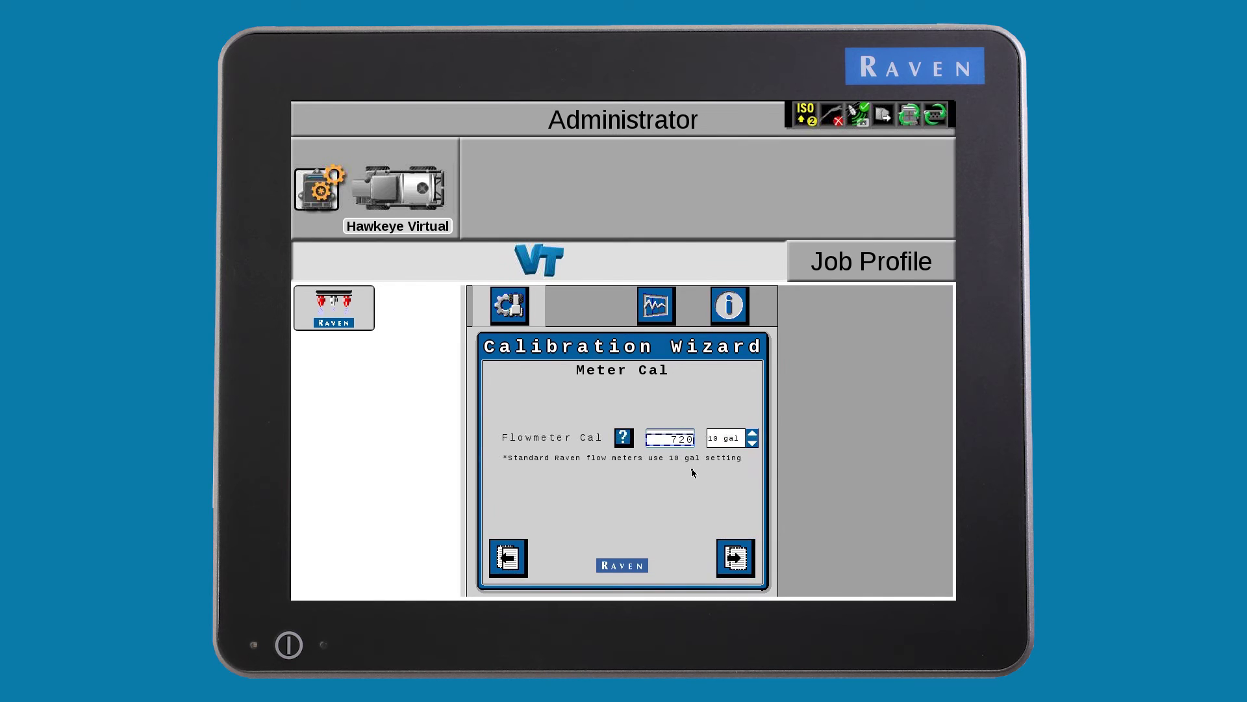
Finish the calibration wizard, keeping the flowmeter unit at 10 gal, the target rate at 12.0 gal/ac and the target pressure at 50.0 PSI
{"action": "left_click", "coordinate": [731, 439]}
{"action": "left_click", "coordinate": [843, 131]}
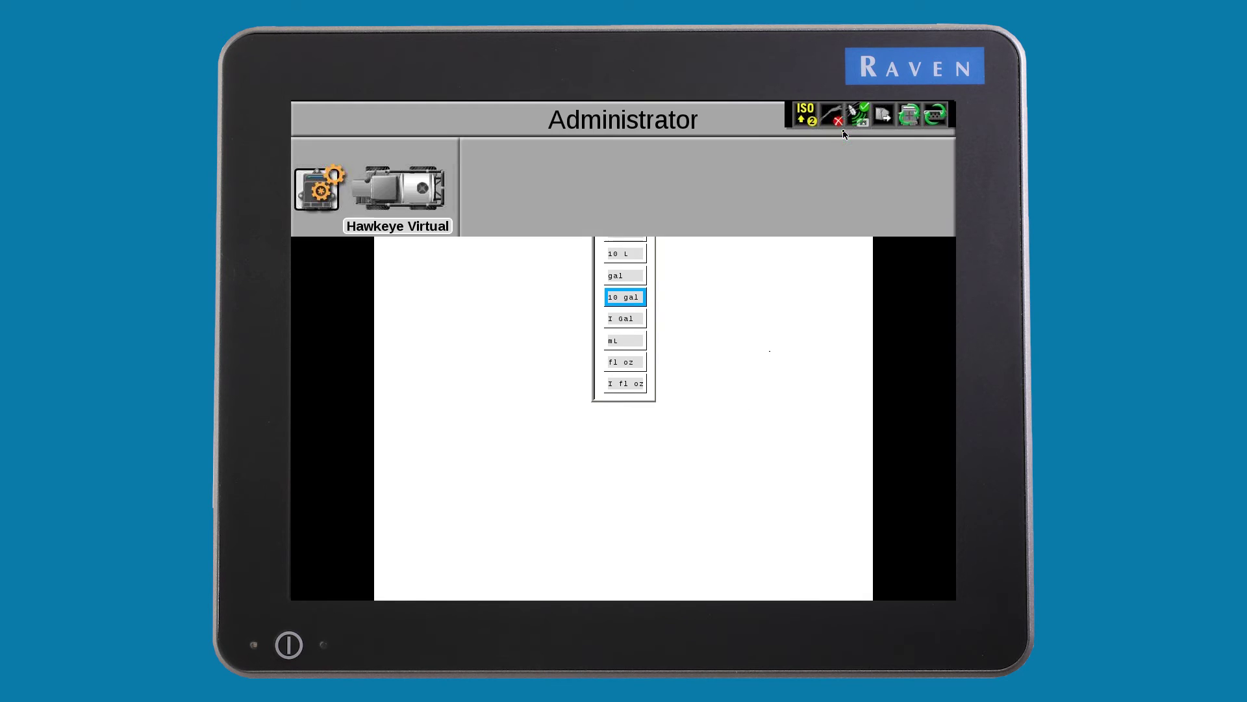
{"action": "left_click", "coordinate": [735, 560]}
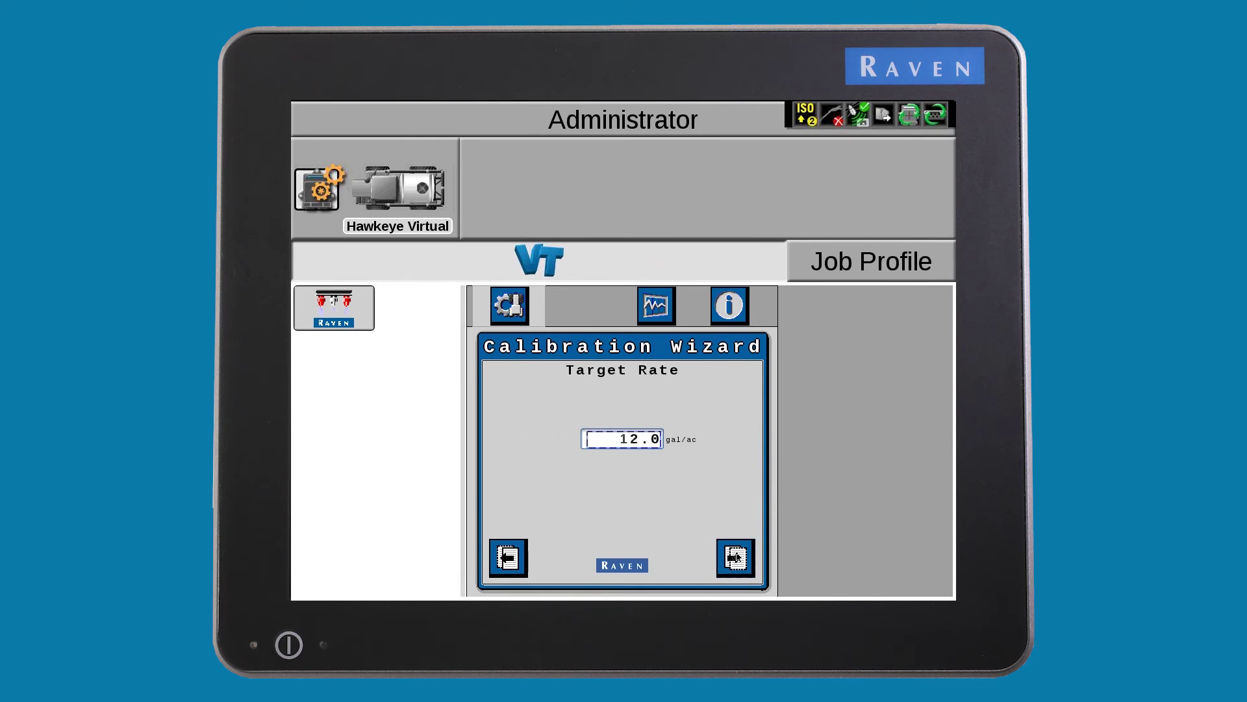
{"action": "left_click", "coordinate": [737, 556]}
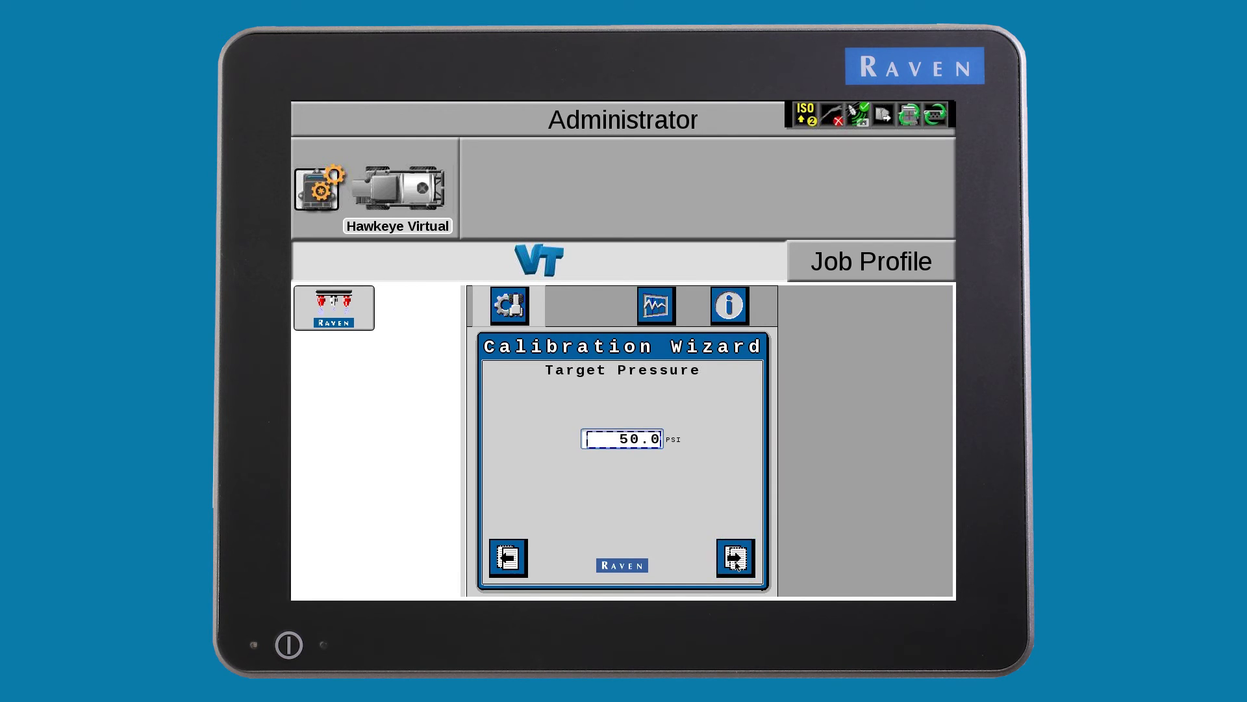
{"action": "left_click", "coordinate": [738, 560]}
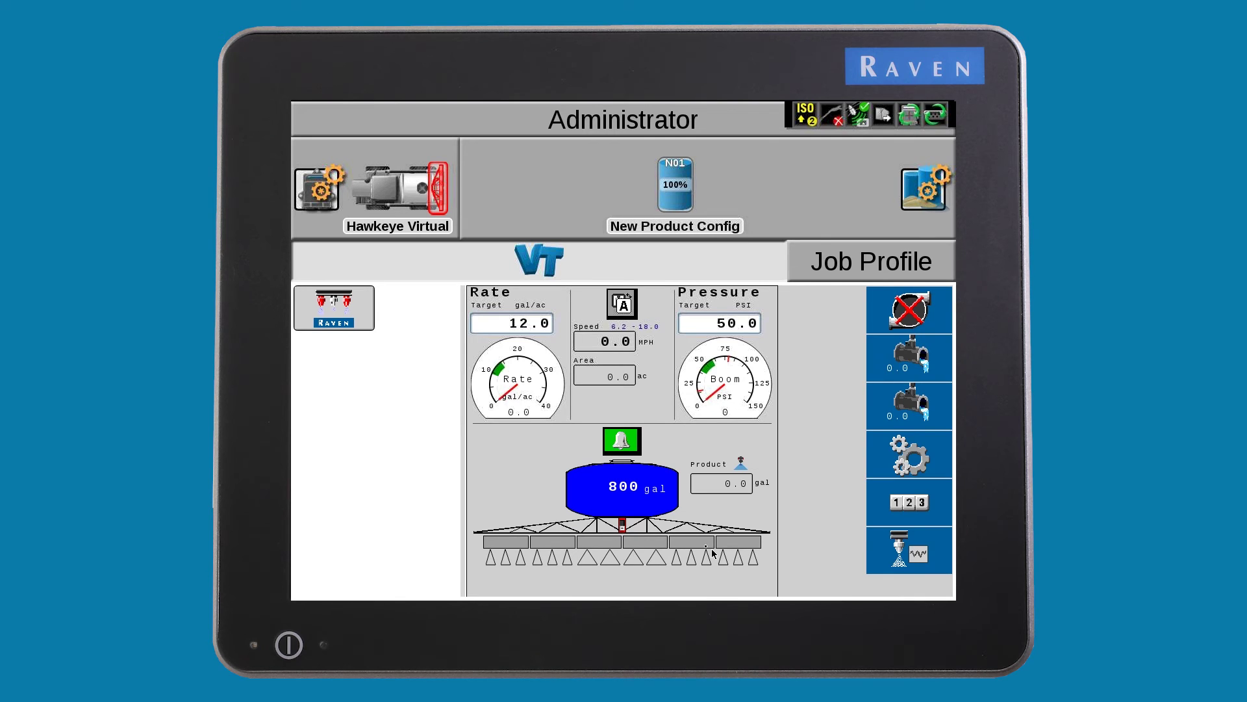
Open the Hawkeye Virtual machine's equipment setup and add the Boom 1-16 spray boom
{"action": "left_click", "coordinate": [321, 198]}
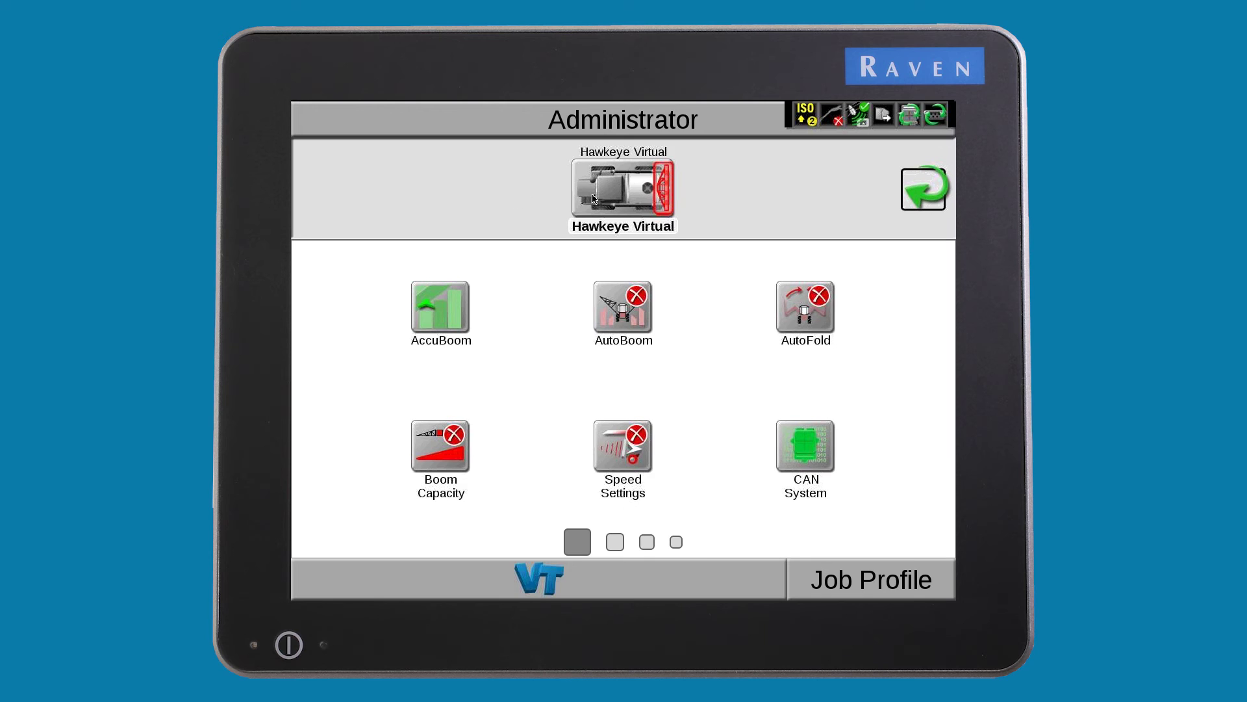
{"action": "left_click", "coordinate": [604, 198]}
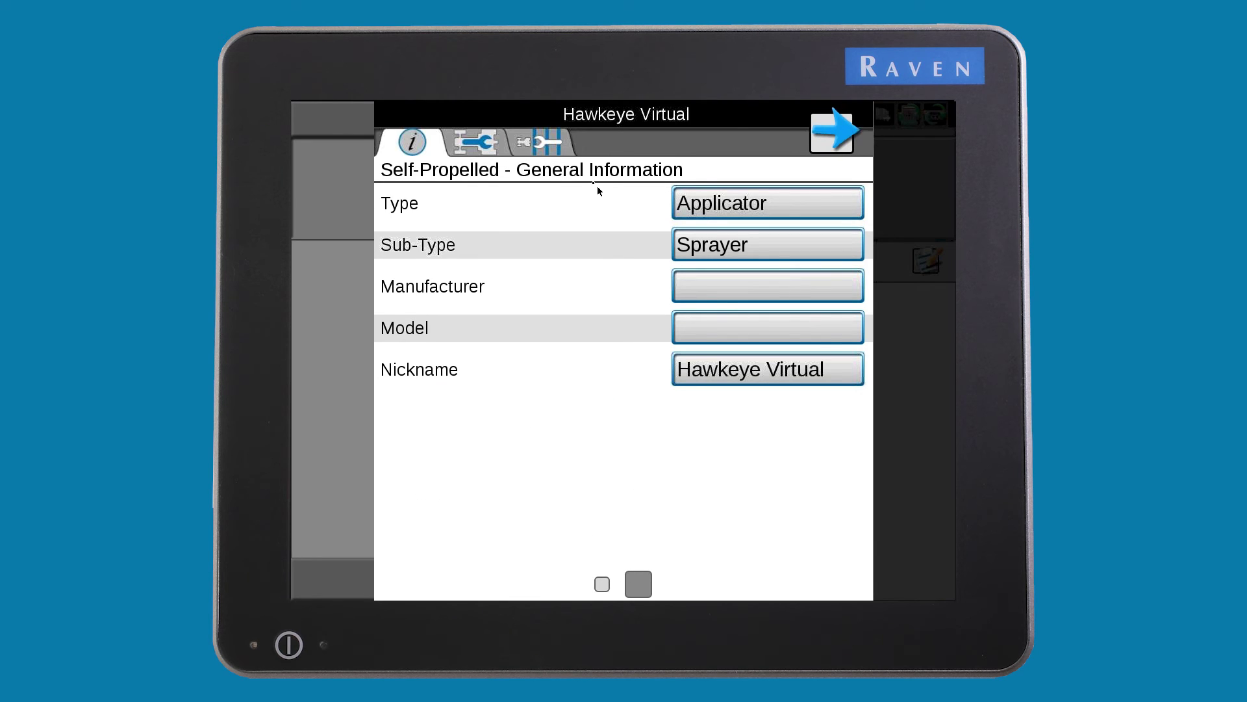
{"action": "left_click", "coordinate": [554, 147]}
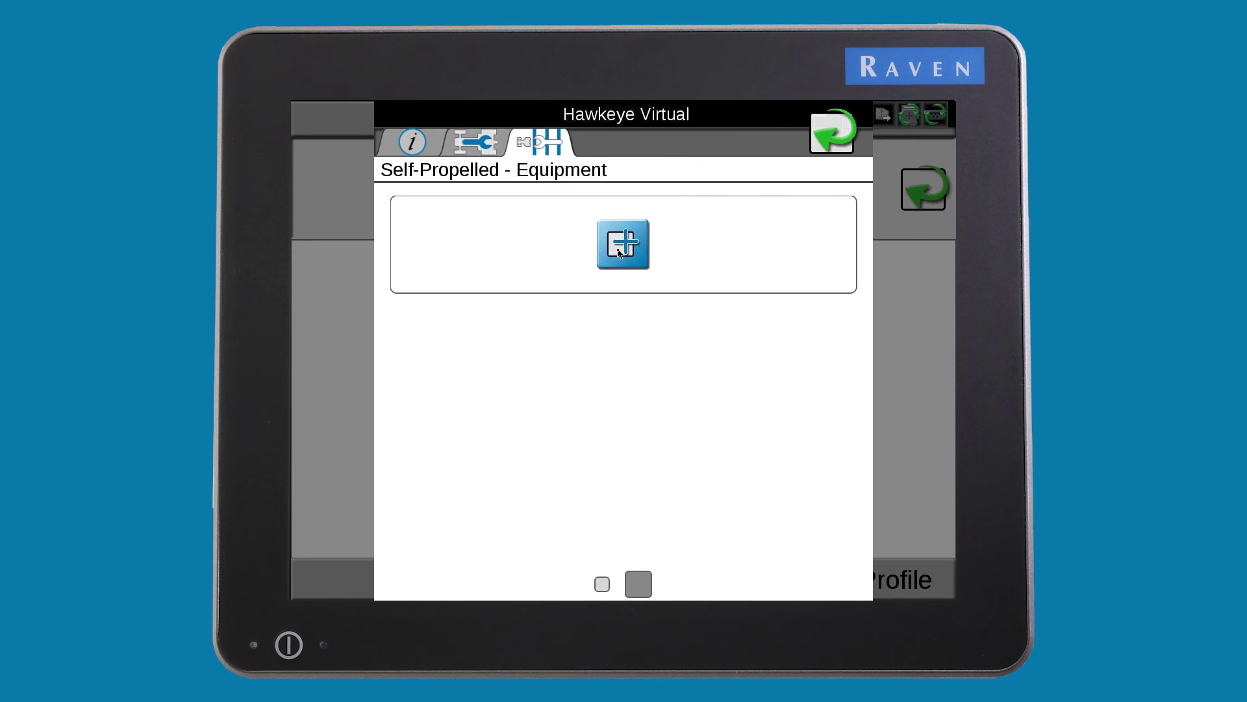
{"action": "left_click", "coordinate": [619, 253]}
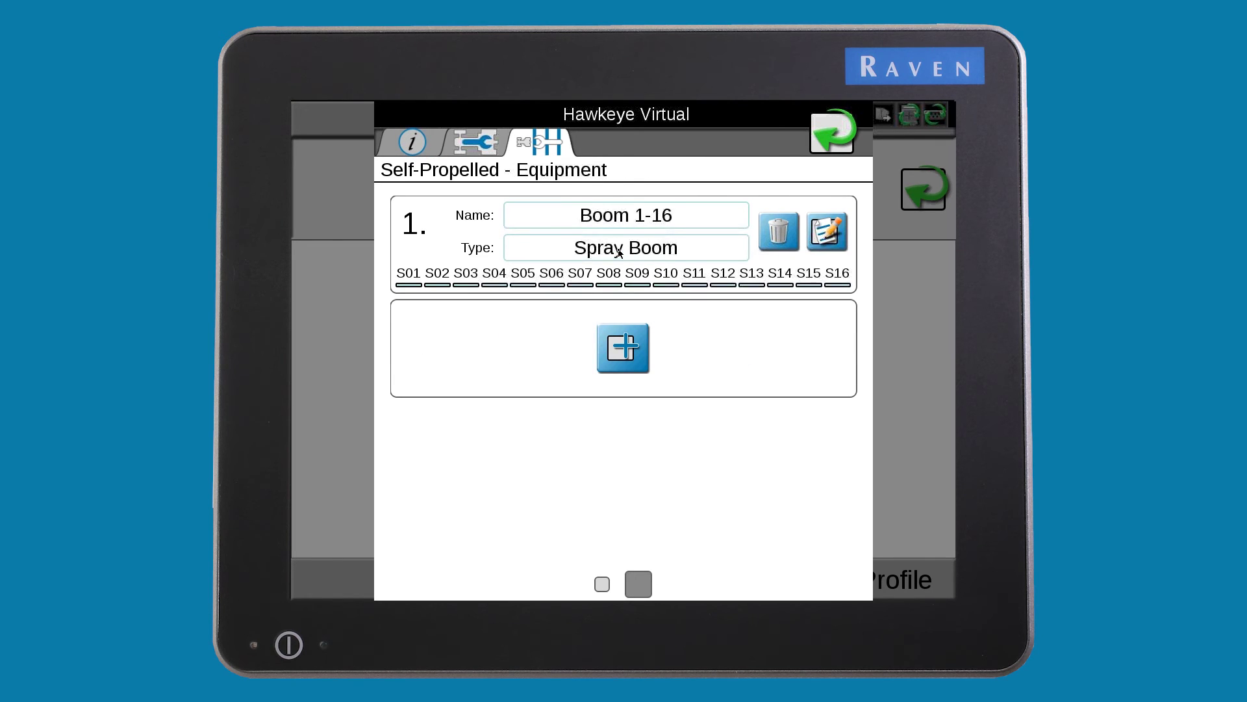
Turn off default measurements for Boom 1-16 and set its offset to 96 in aft of the rear axle
{"action": "left_click", "coordinate": [835, 234]}
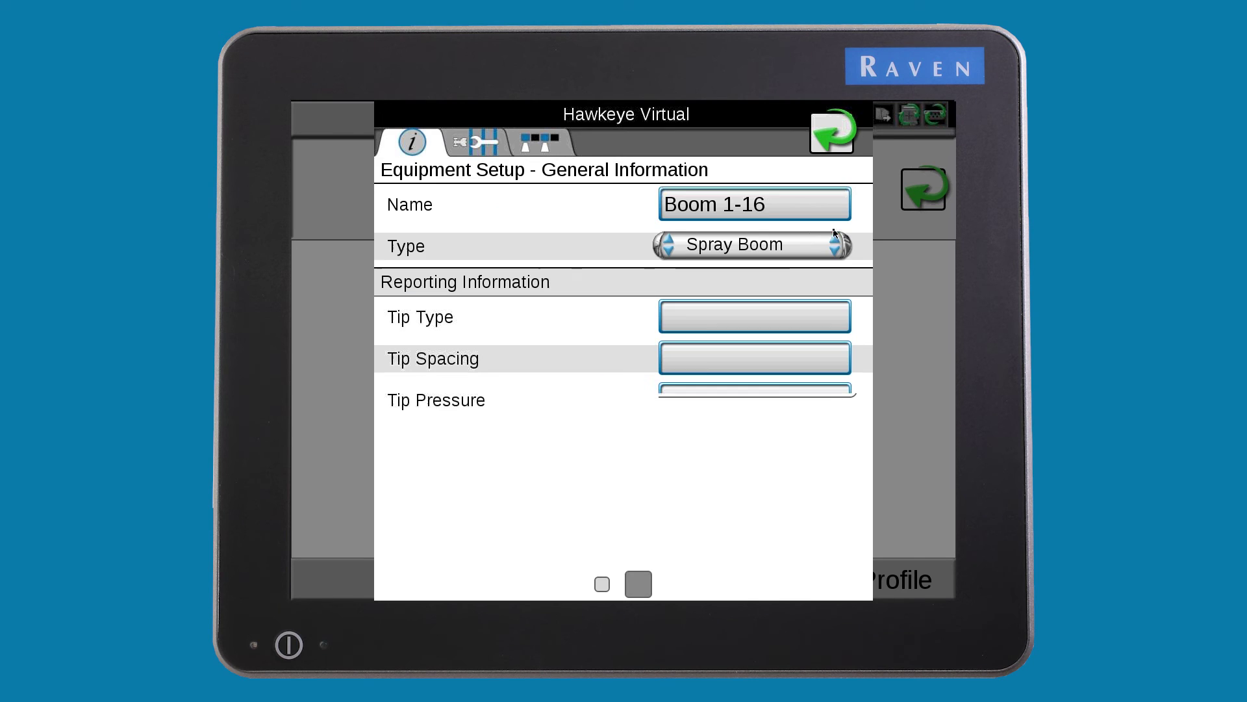
{"action": "left_click", "coordinate": [489, 140]}
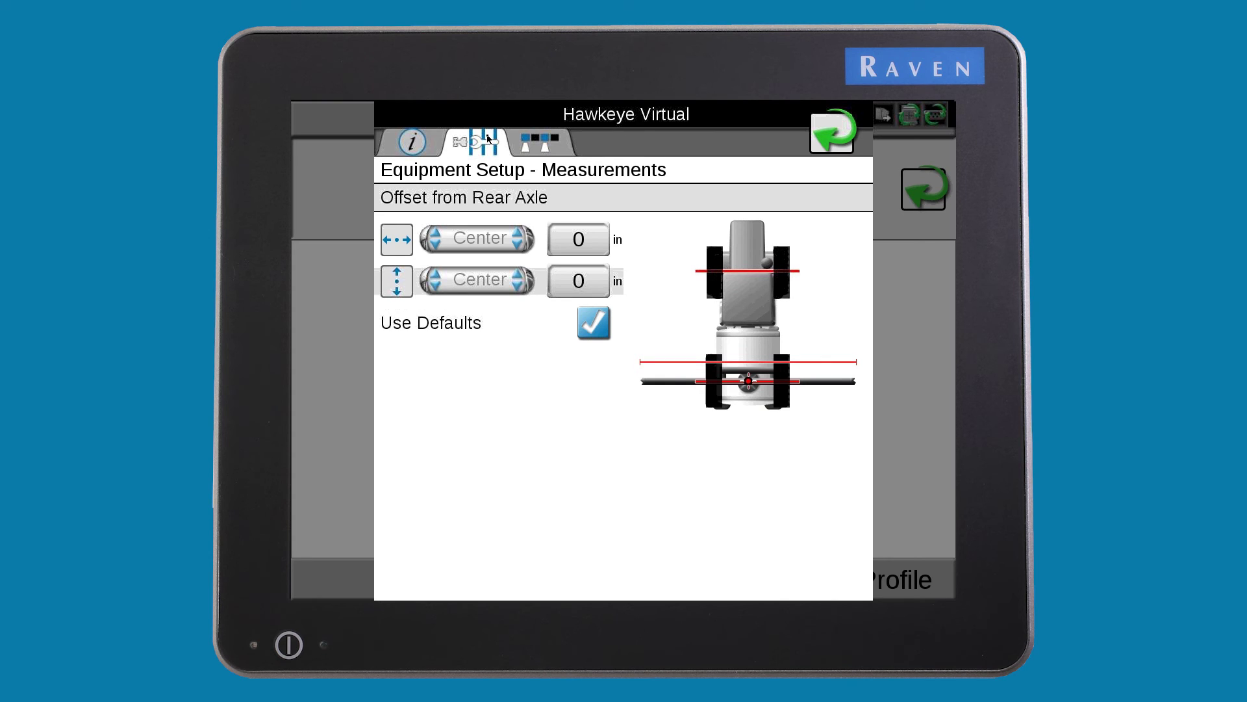
{"action": "left_click", "coordinate": [598, 323]}
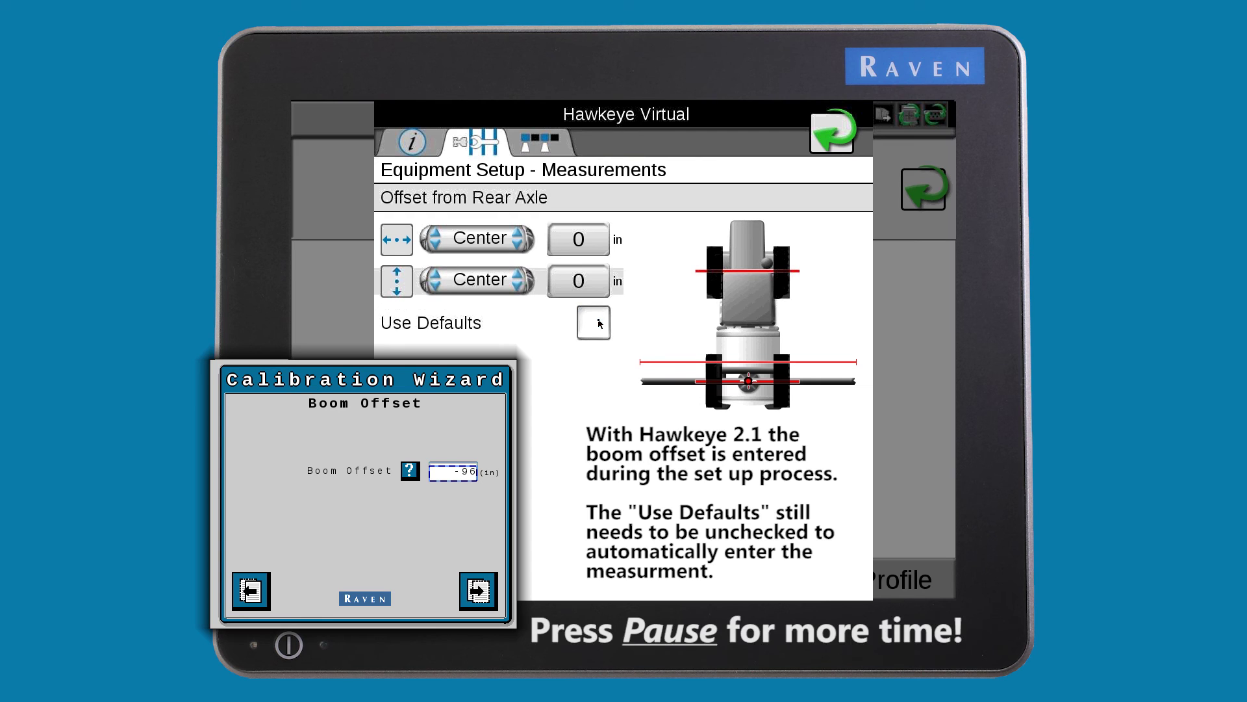
{"action": "left_click", "coordinate": [527, 288]}
{"action": "left_click", "coordinate": [469, 379]}
{"action": "left_click", "coordinate": [577, 284]}
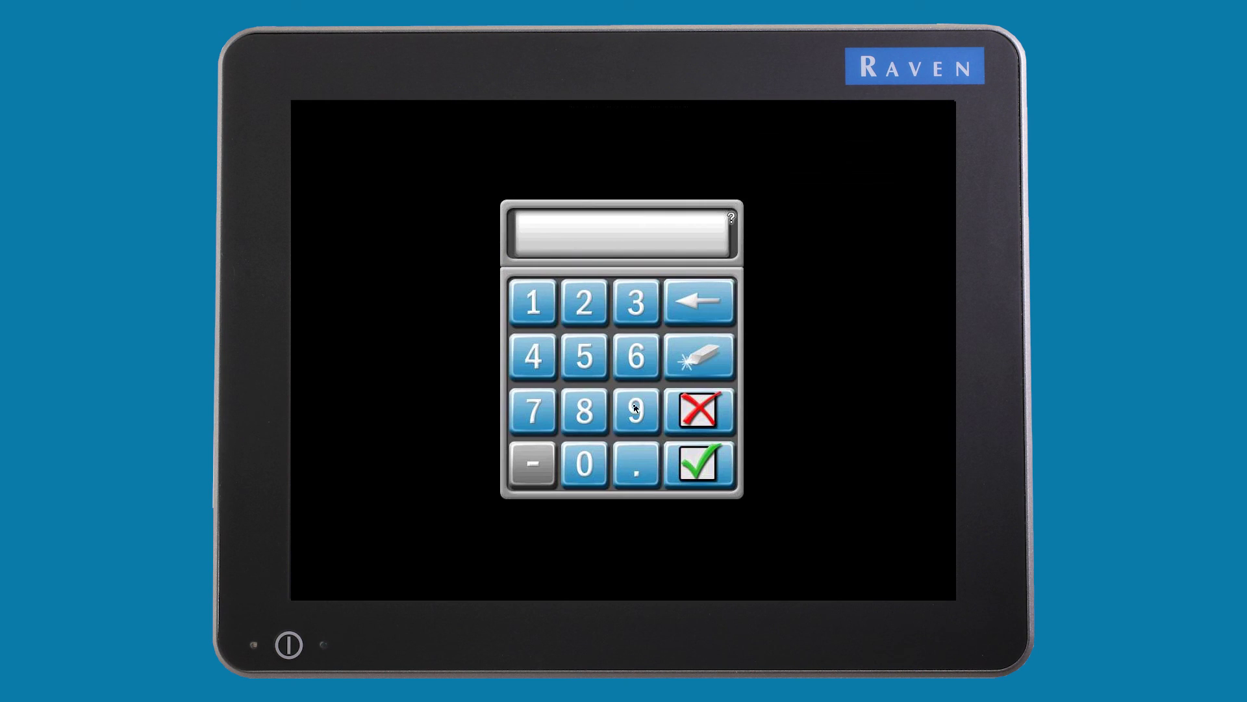
{"action": "left_click", "coordinate": [635, 410]}
{"action": "left_click", "coordinate": [637, 369]}
{"action": "left_click", "coordinate": [696, 460]}
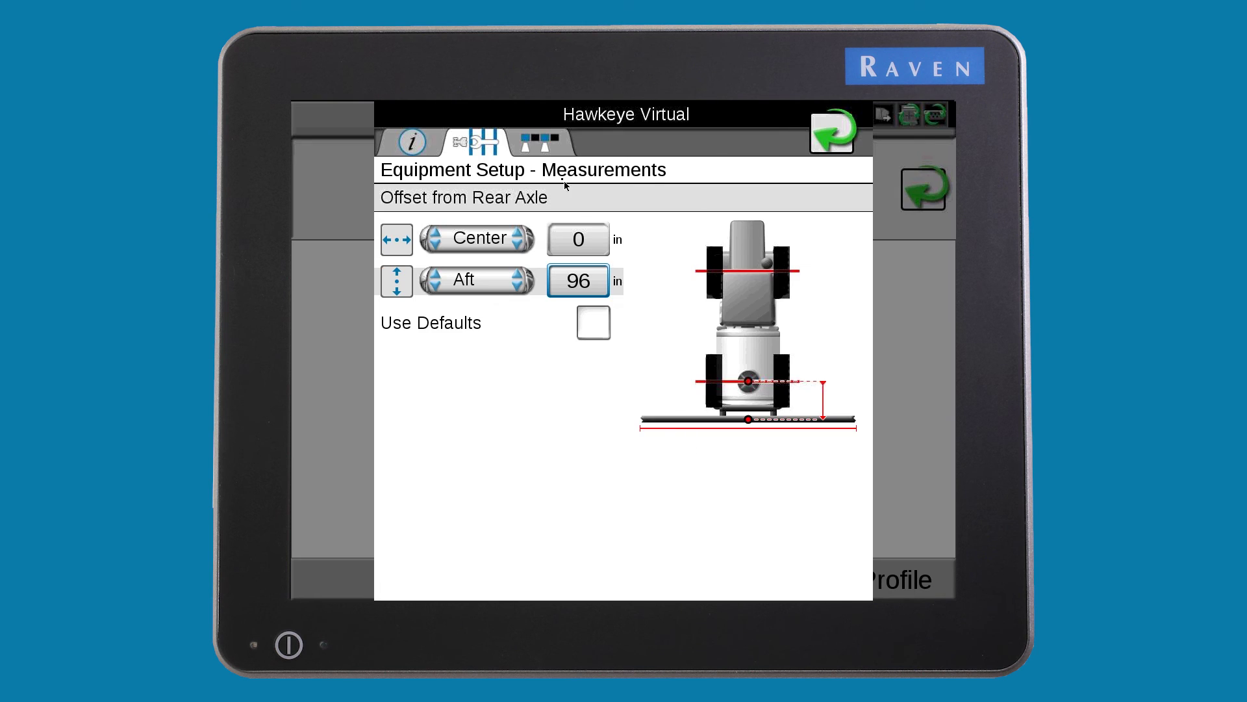
Check the boom's section setup, close the machine configuration and return to the sprayer's virtual terminal screen
{"action": "left_click", "coordinate": [548, 141]}
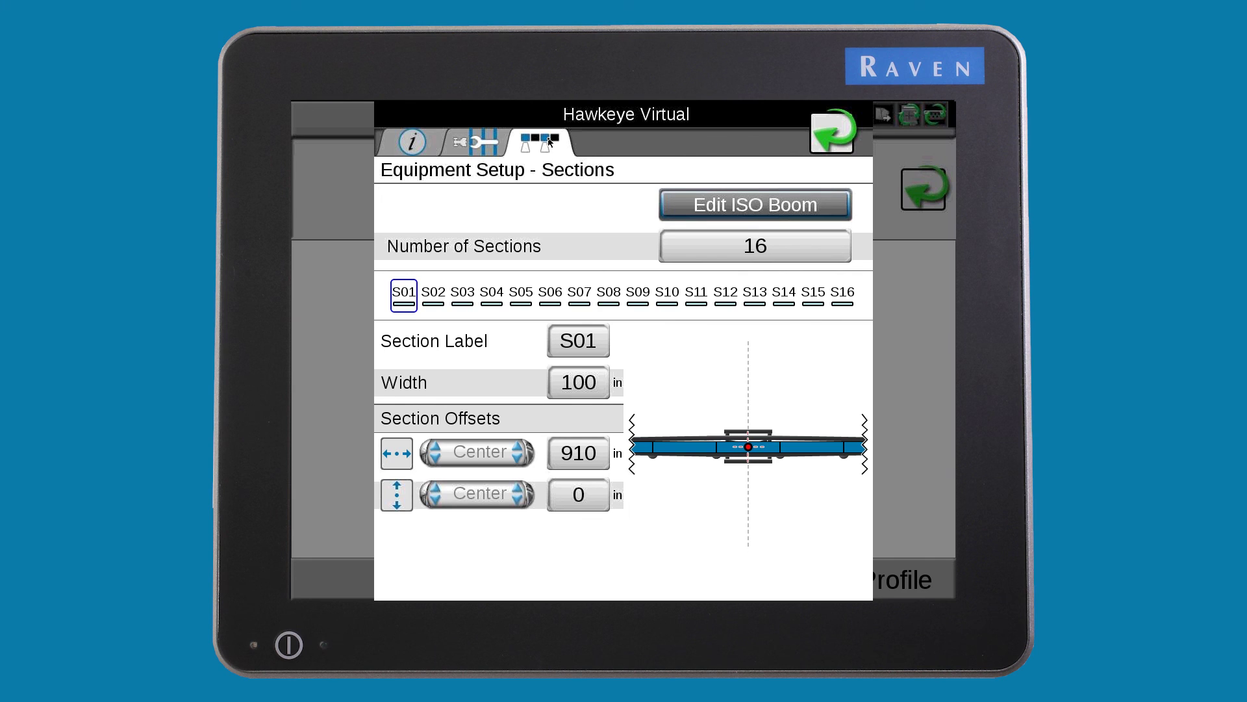
{"action": "left_click", "coordinate": [826, 142]}
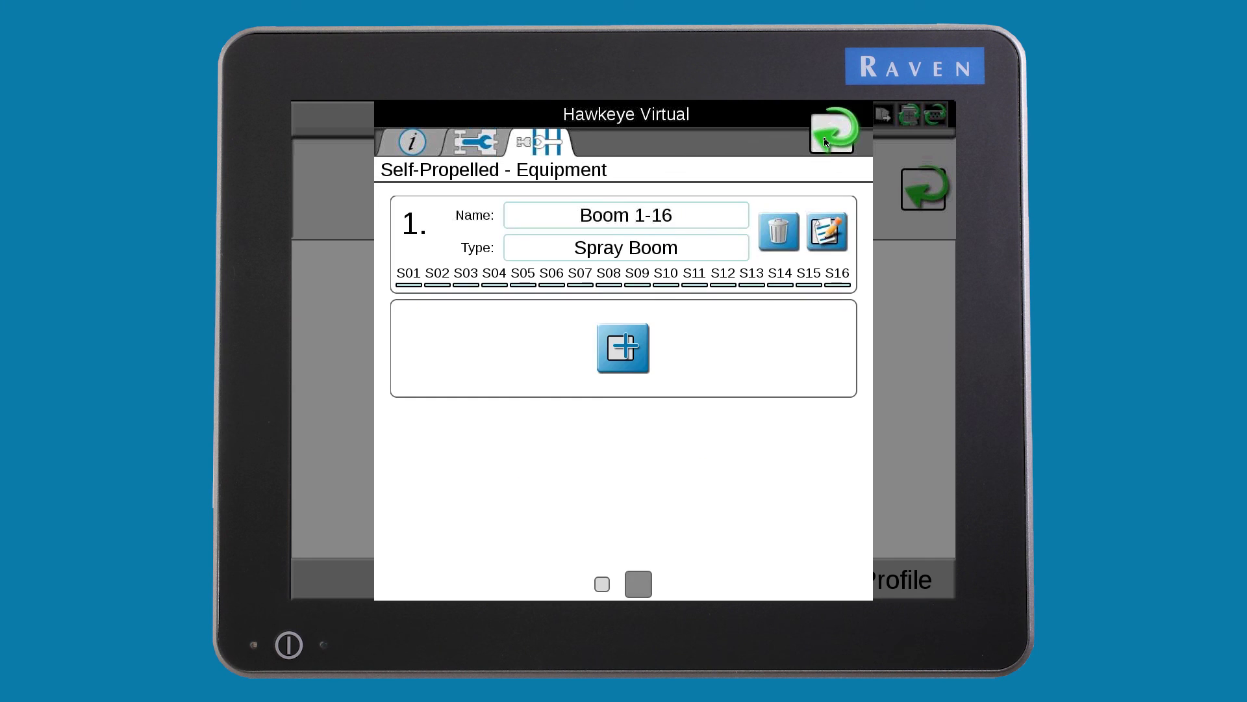
{"action": "left_click", "coordinate": [827, 143]}
{"action": "left_click", "coordinate": [574, 576]}
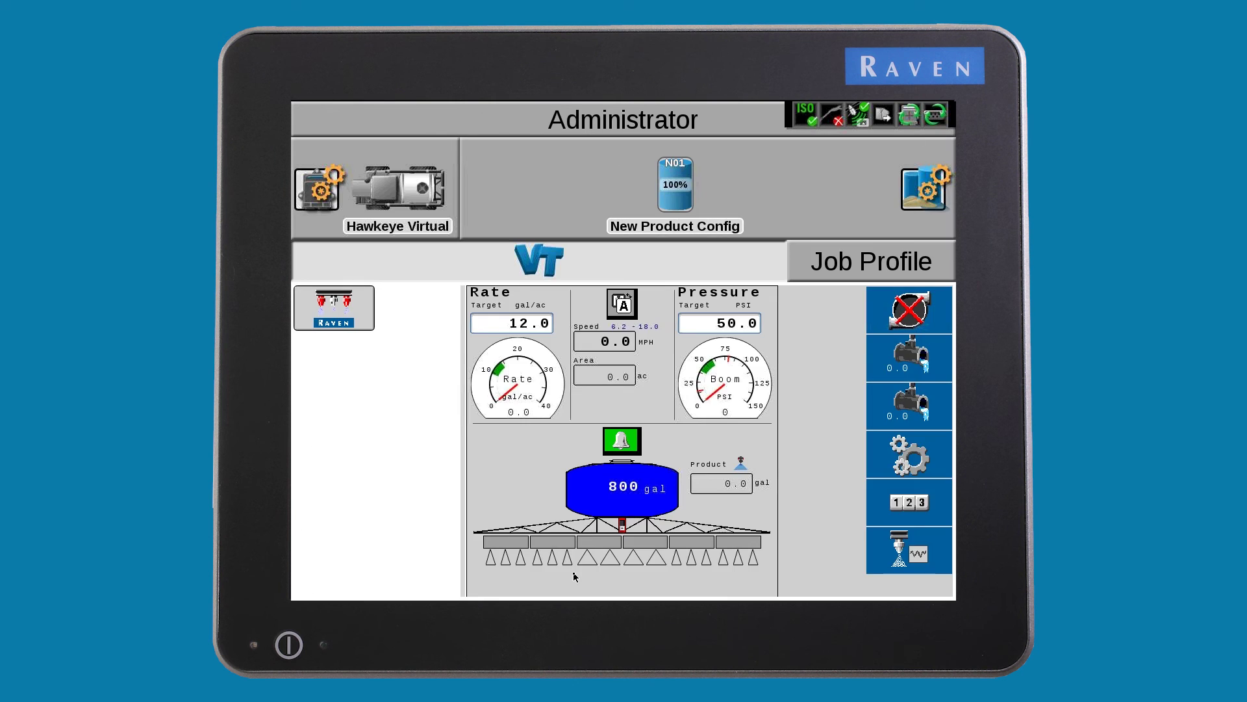